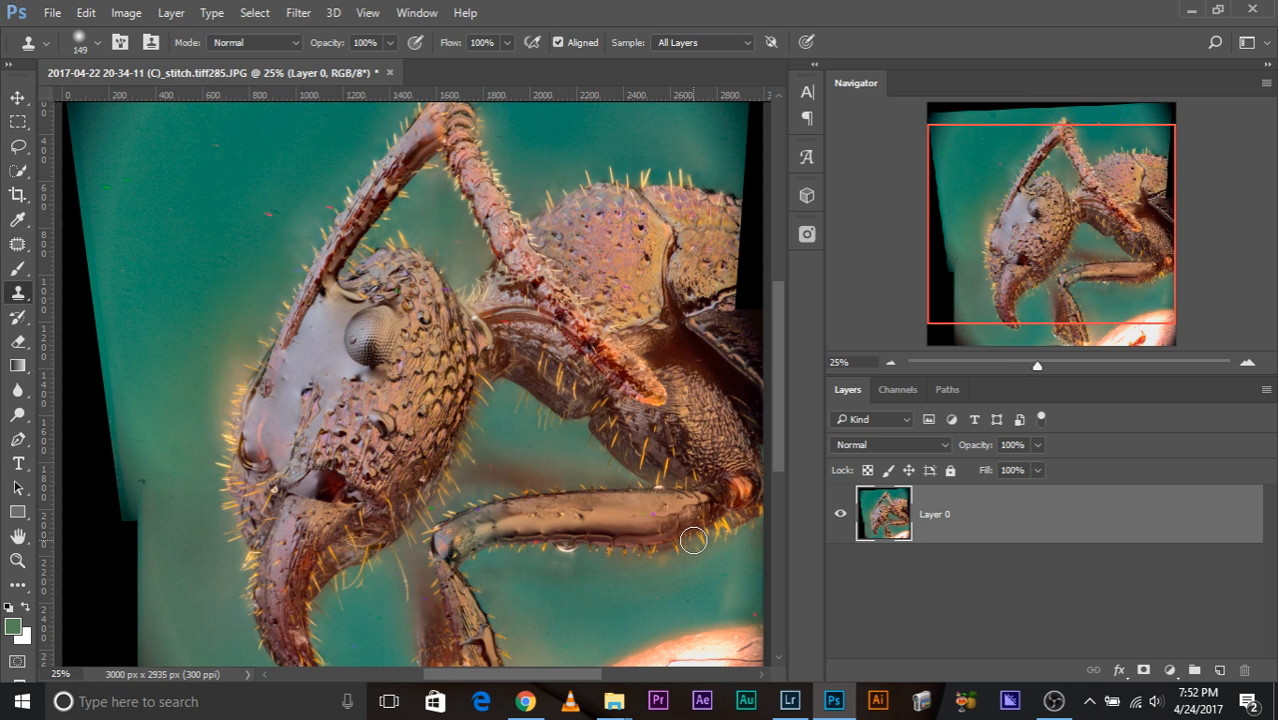
Examine the ant's head, its fine hairs and the glowing background halo in front of the face at several magnifications
key(ctrl+plus)
key(ctrl+plus)
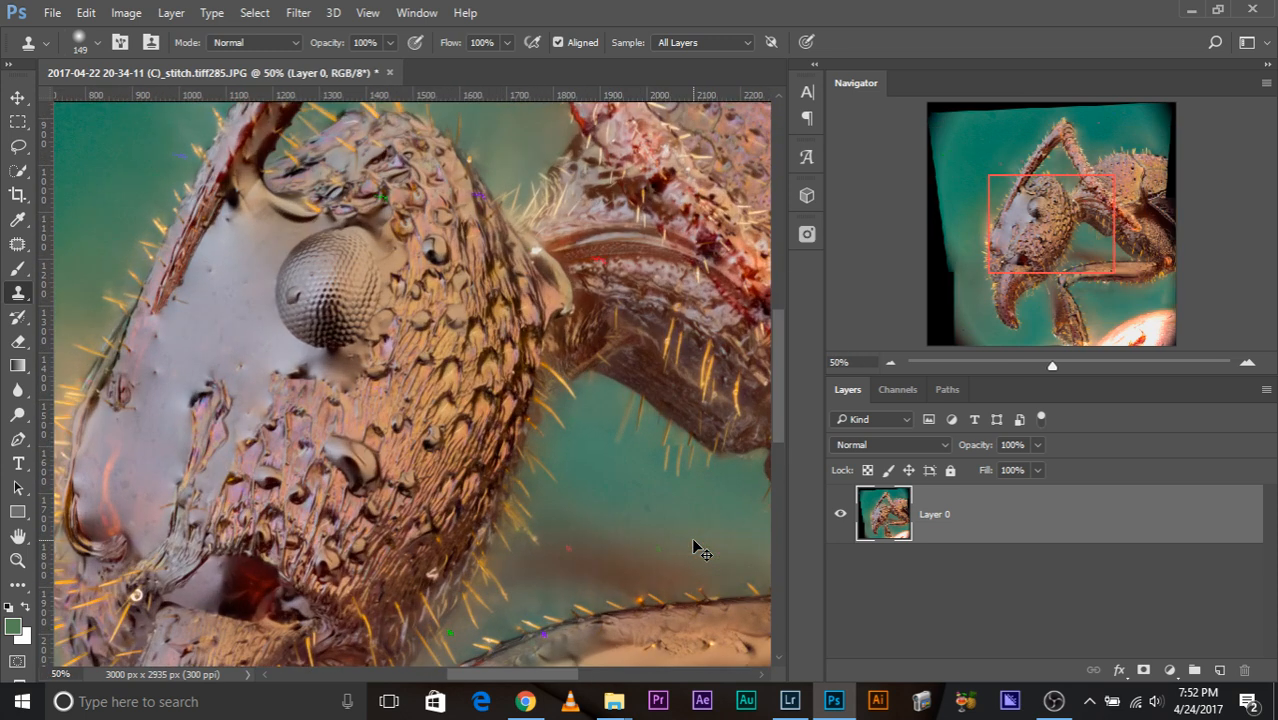
key(ctrl+plus)
key(ctrl+plus)
key(ctrl+minus)
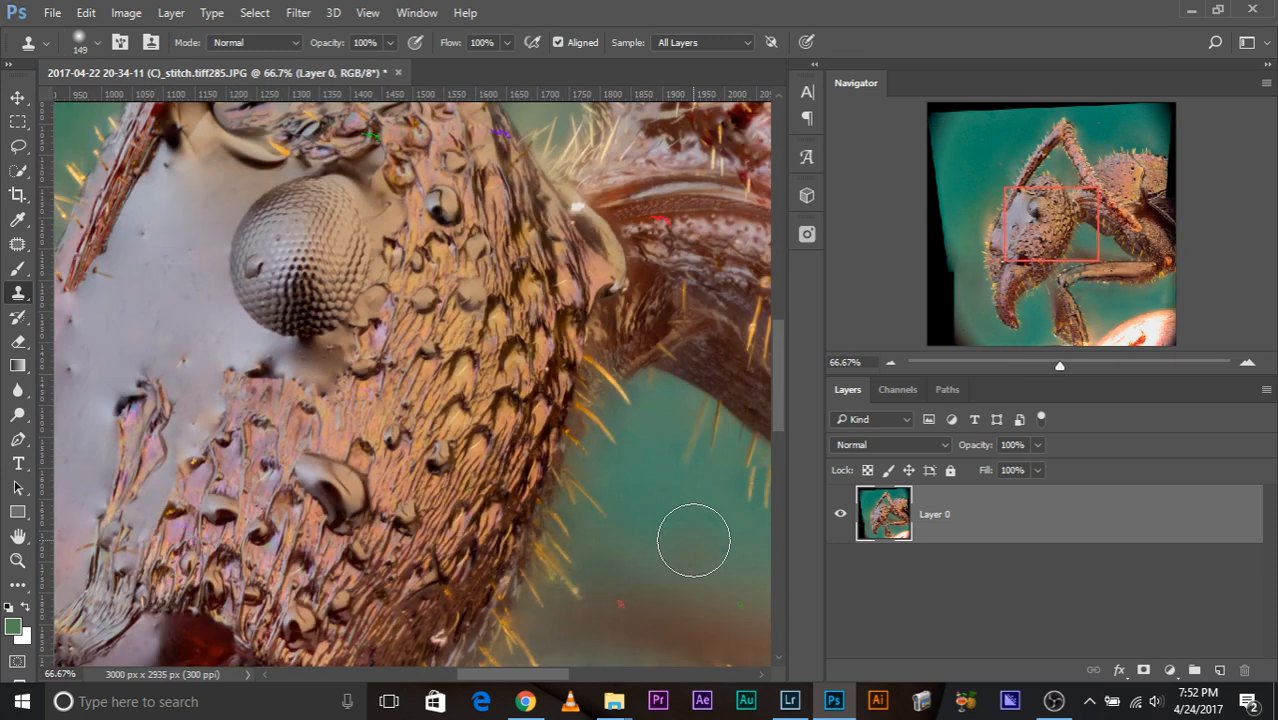
key(ctrl+plus)
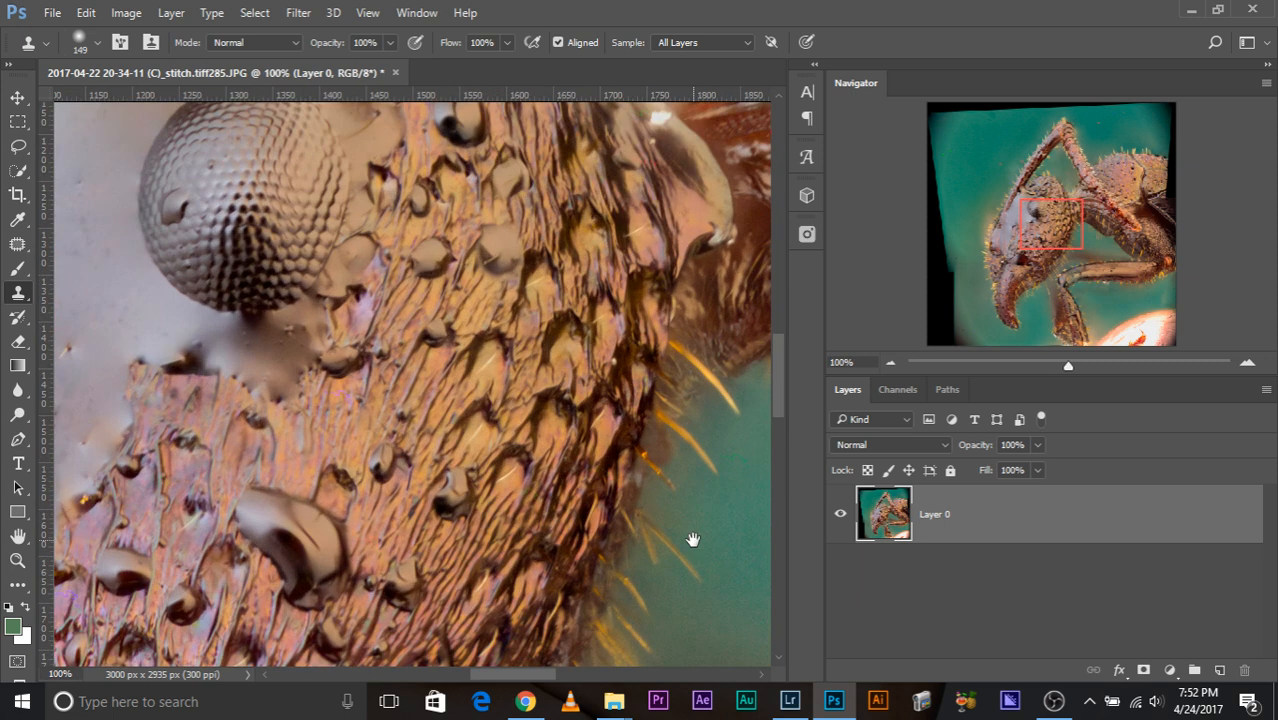
drag(805, 257, 890, 274)
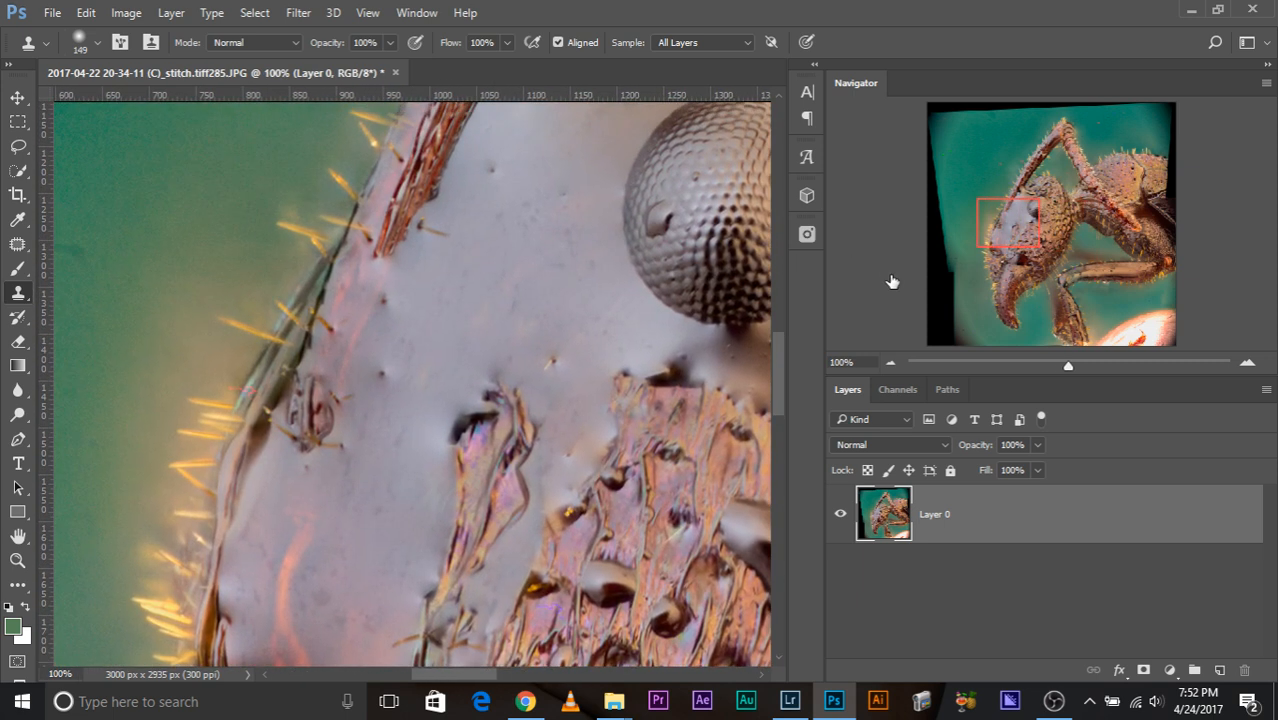
key(ctrl+minus)
key(ctrl+minus)
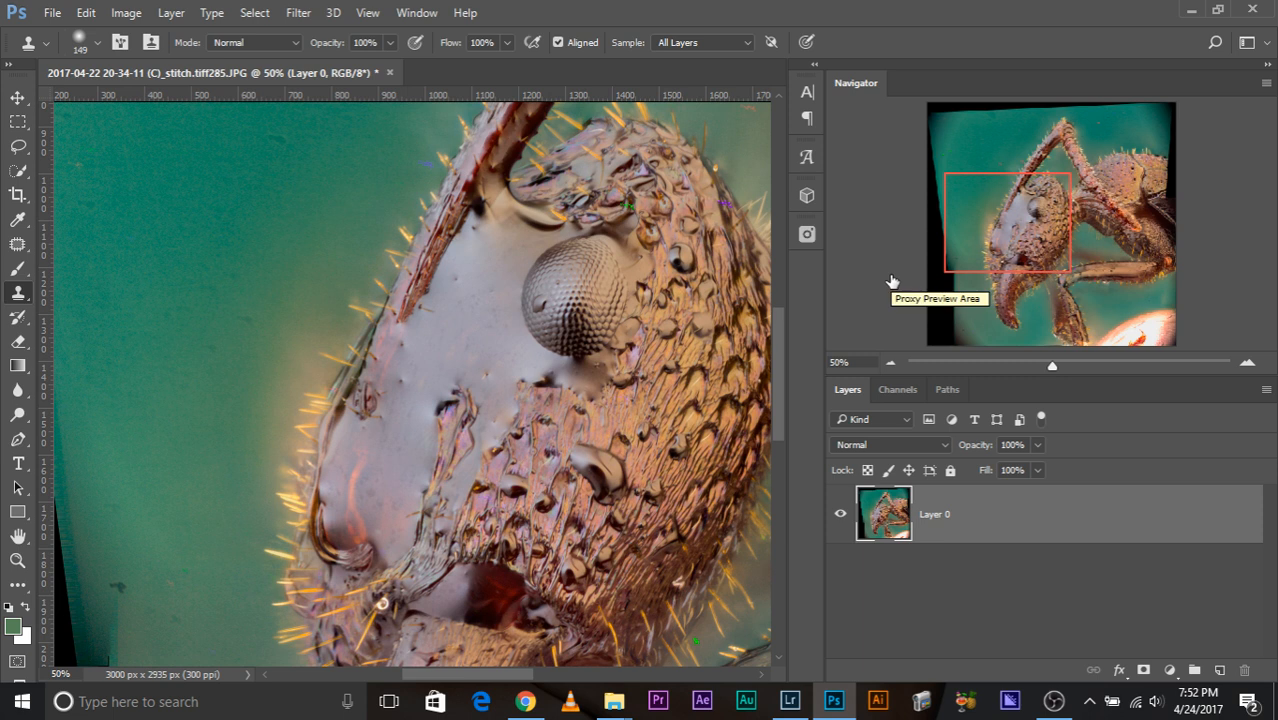
drag(256, 359, 368, 309)
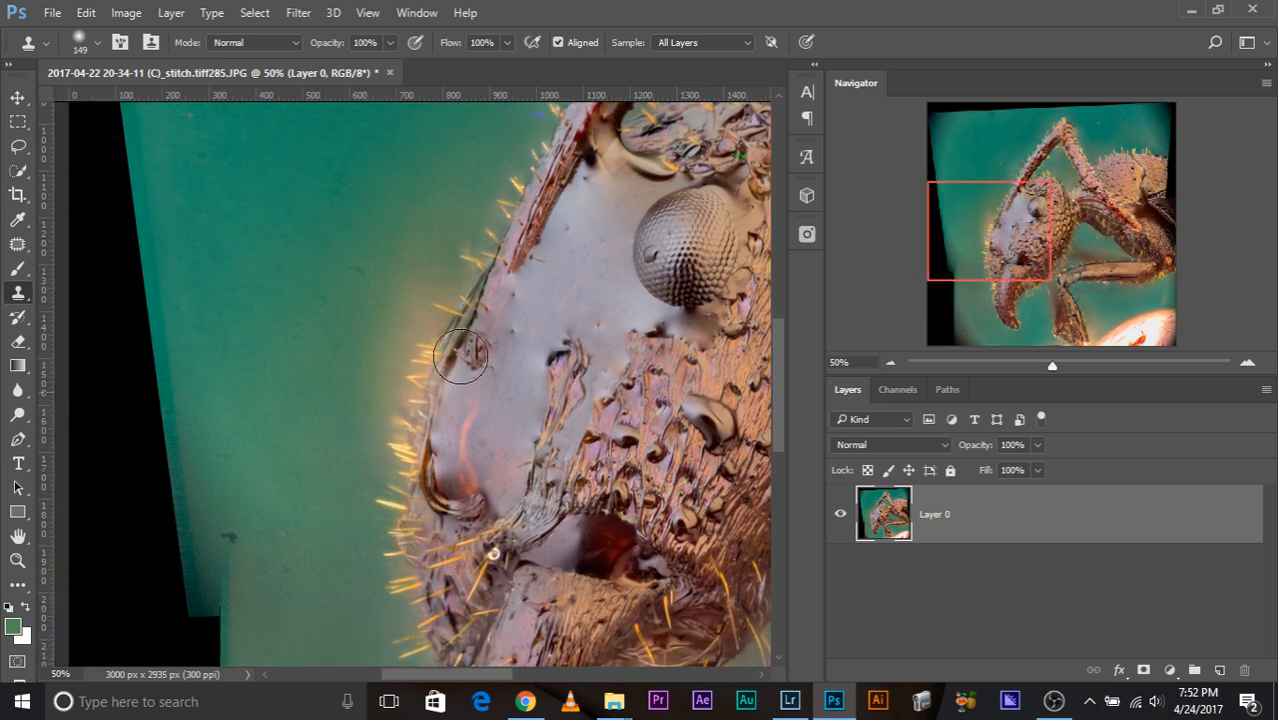
drag(479, 455, 531, 411)
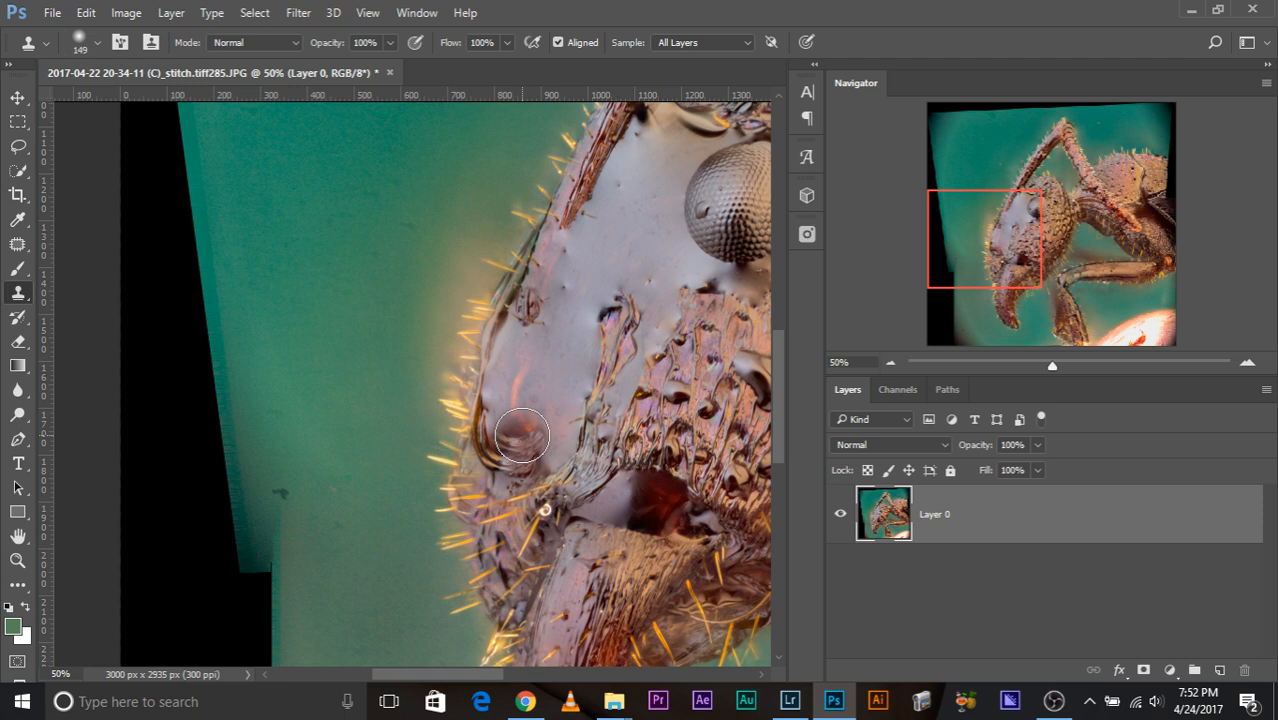
key(ctrl+minus)
key(ctrl+minus)
key(ctrl+minus)
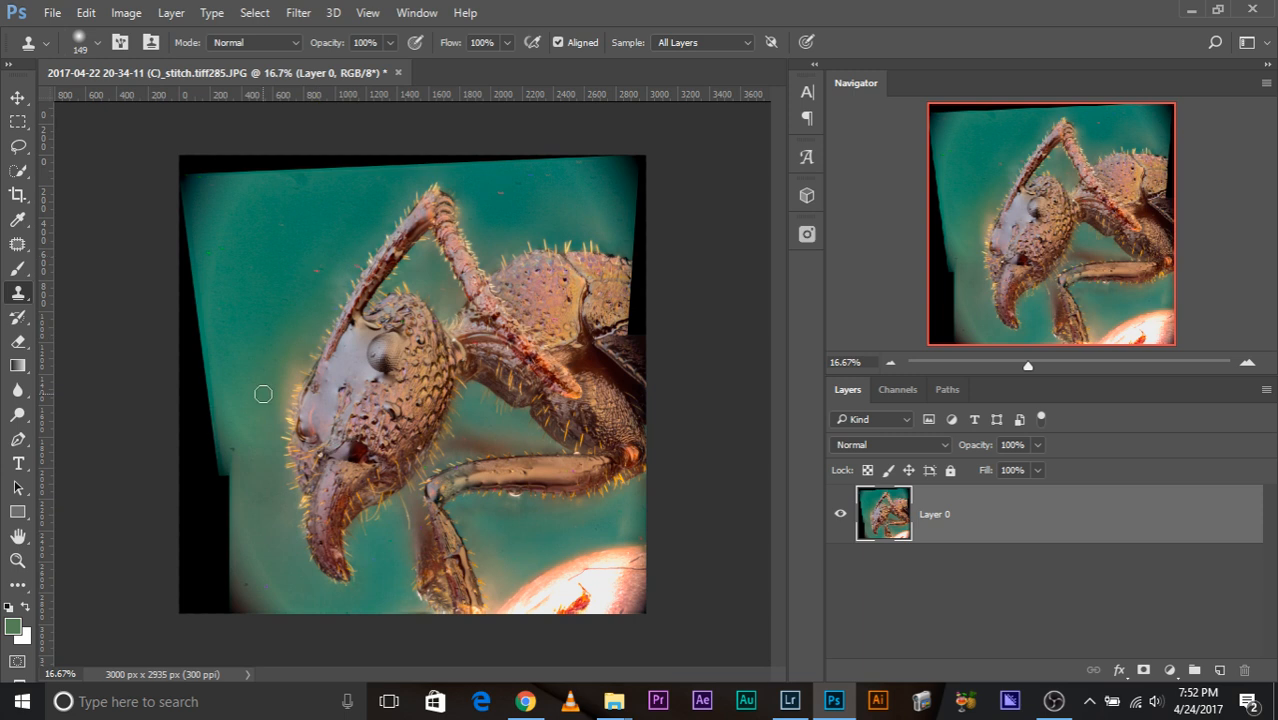
key(ctrl+plus)
key(ctrl+plus)
key(ctrl+plus)
key(ctrl+plus)
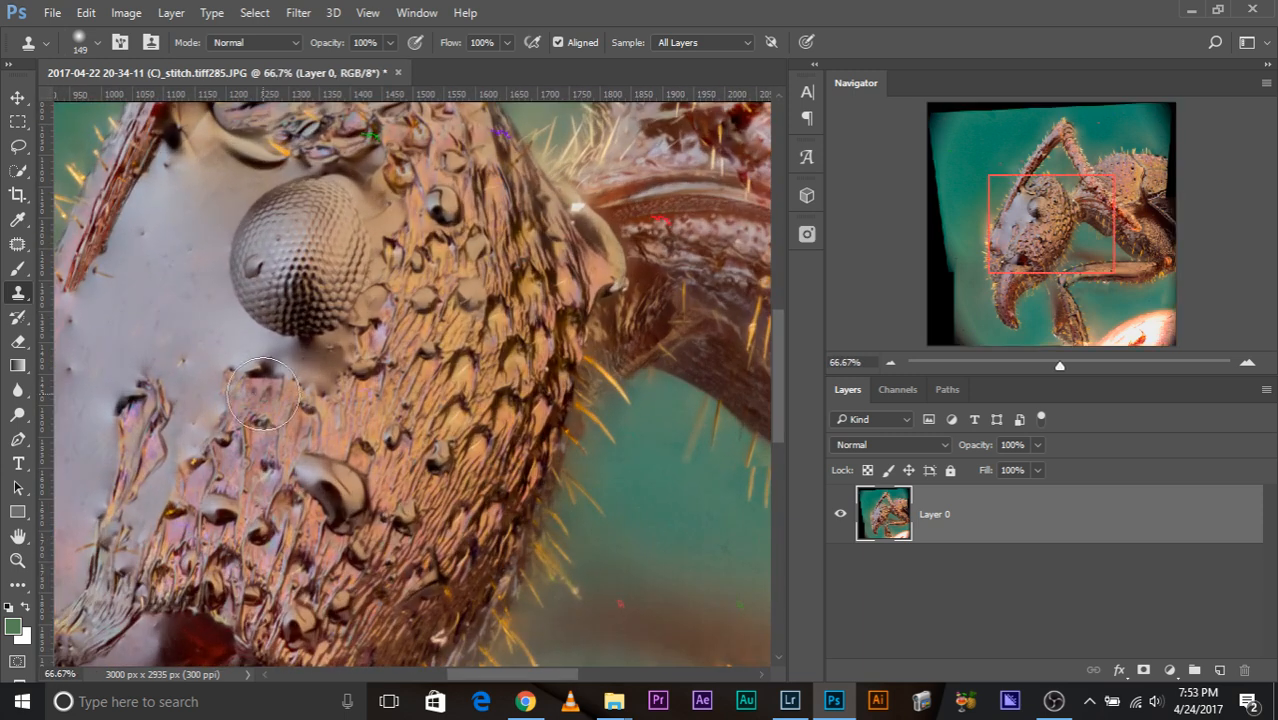
drag(263, 393, 626, 366)
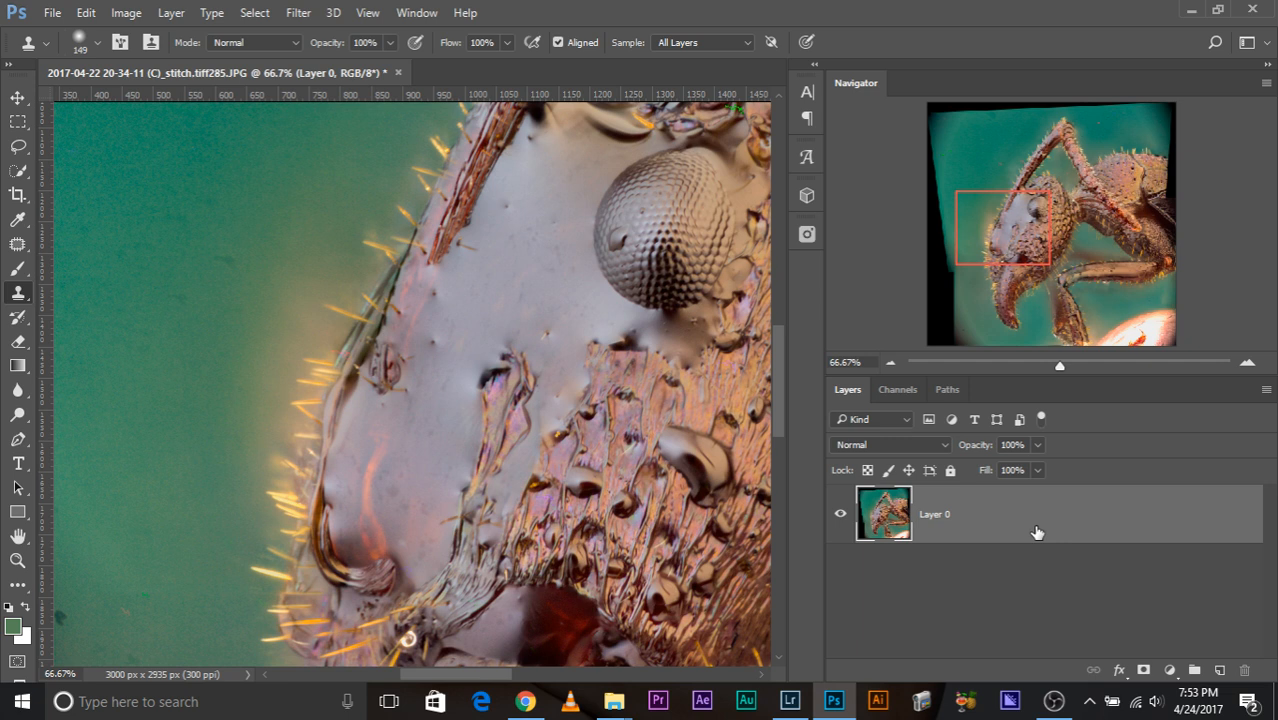
Duplicate Layer 0 and start a Color Range selection from the green background beside the head with fuzziness 5
key(ctrl+j)
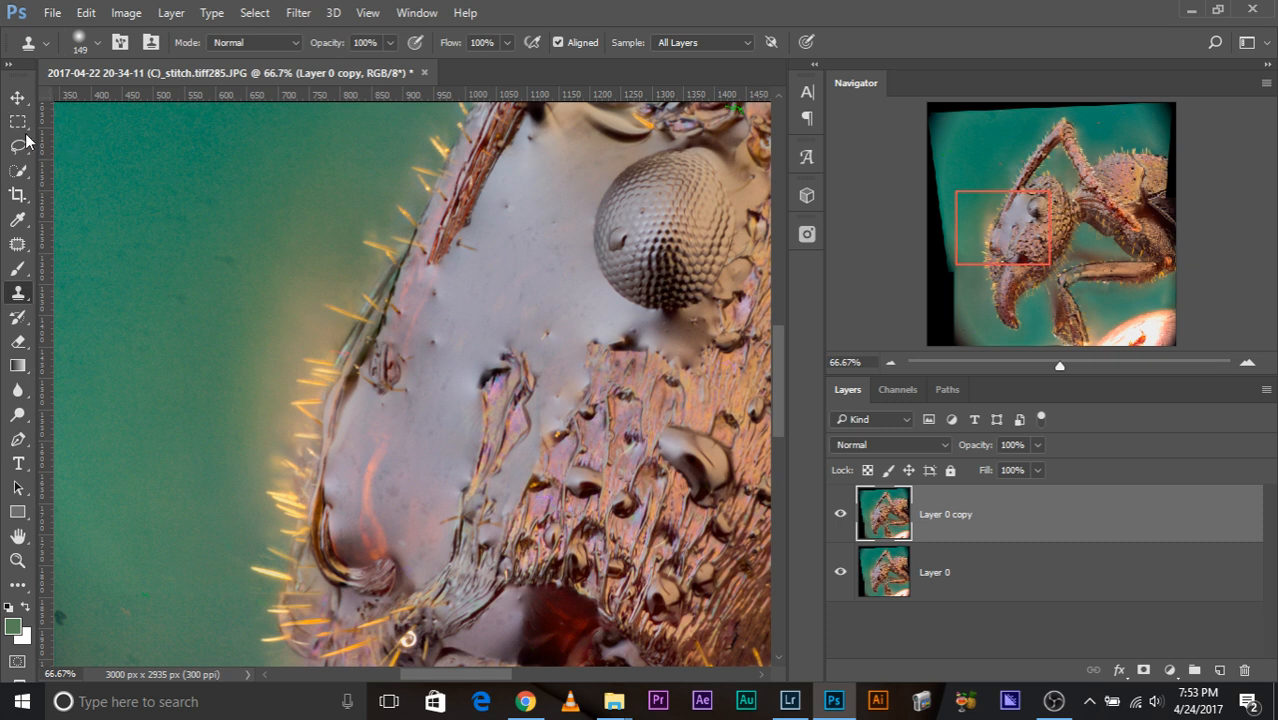
click(254, 14)
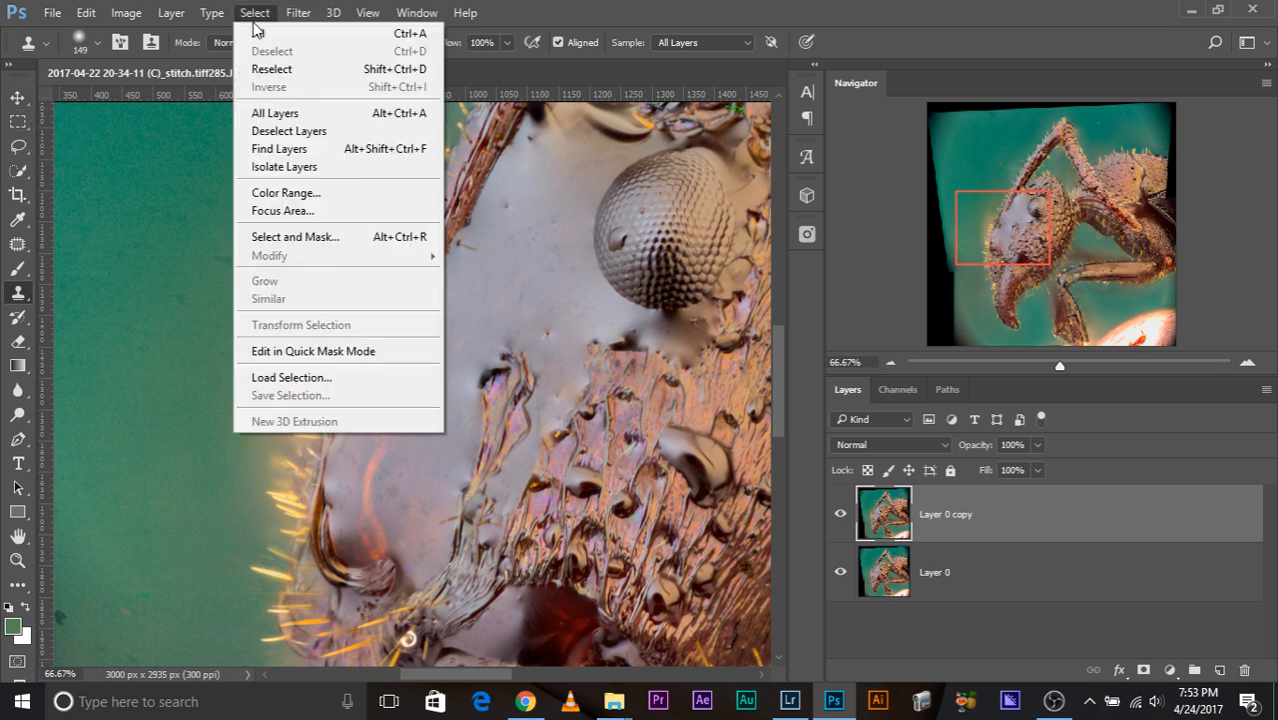
click(288, 191)
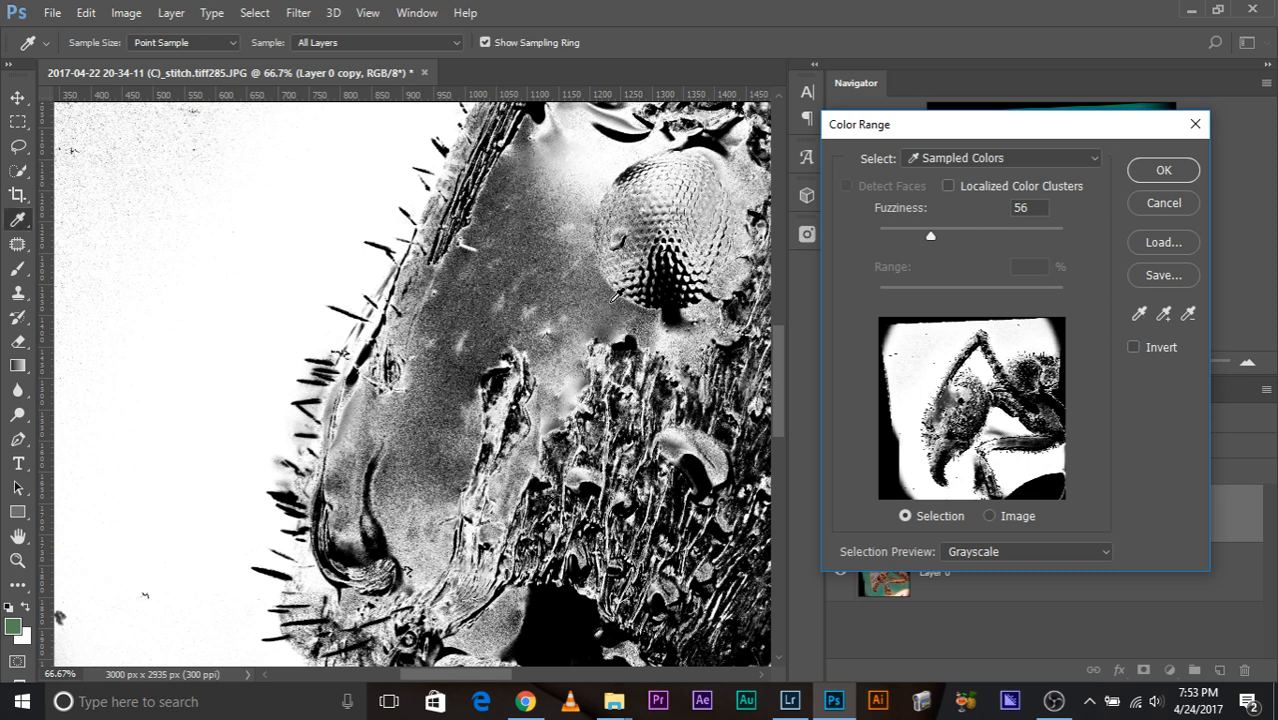
click(267, 272)
drag(930, 234, 884, 238)
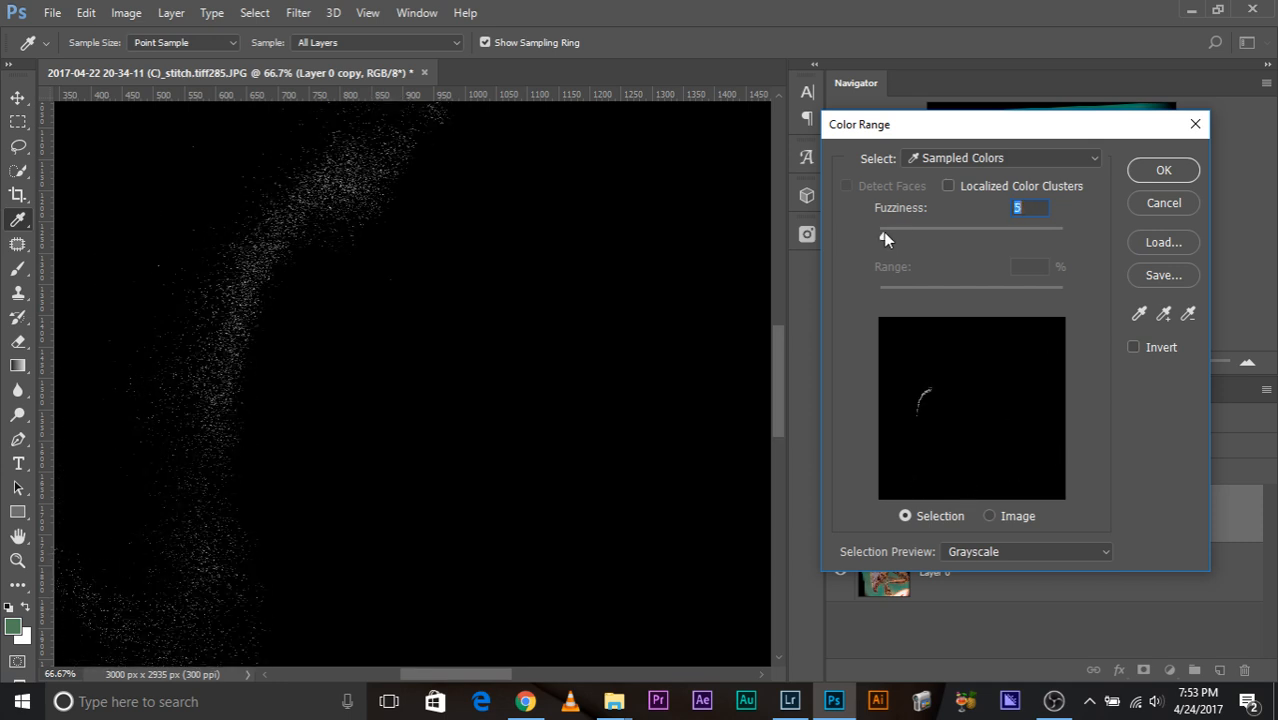
Preview the selection as Quick Mask and add the green background tones in front of the ant's face to the sampled colors
click(995, 555)
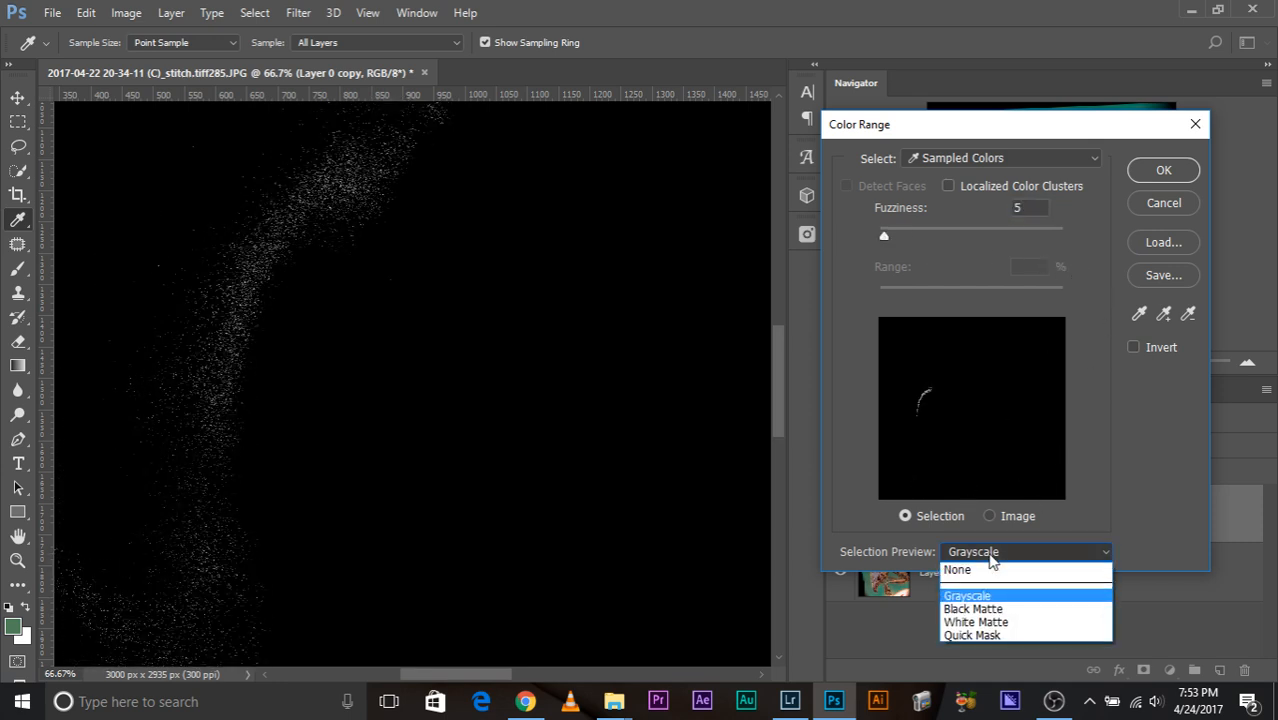
click(975, 636)
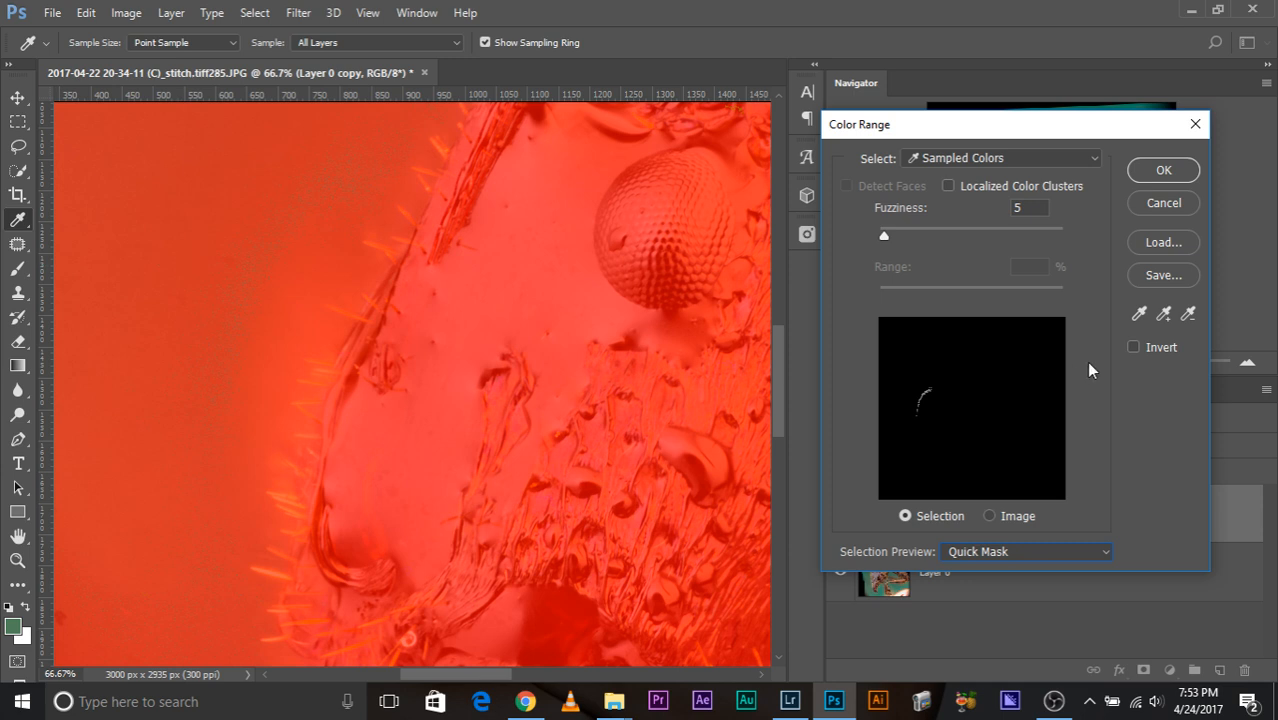
click(1164, 314)
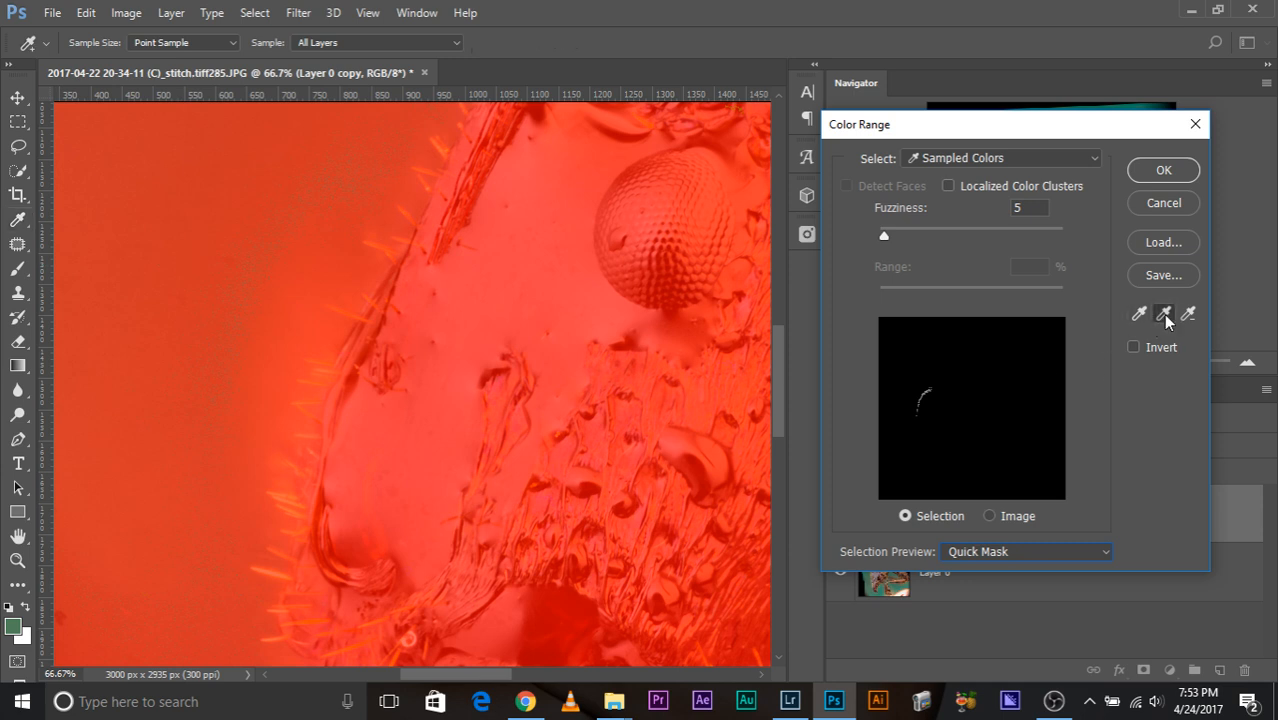
mouse_move(198, 179)
mouse_down()
mouse_move(183, 234)
mouse_move(265, 223)
mouse_move(282, 313)
mouse_up()
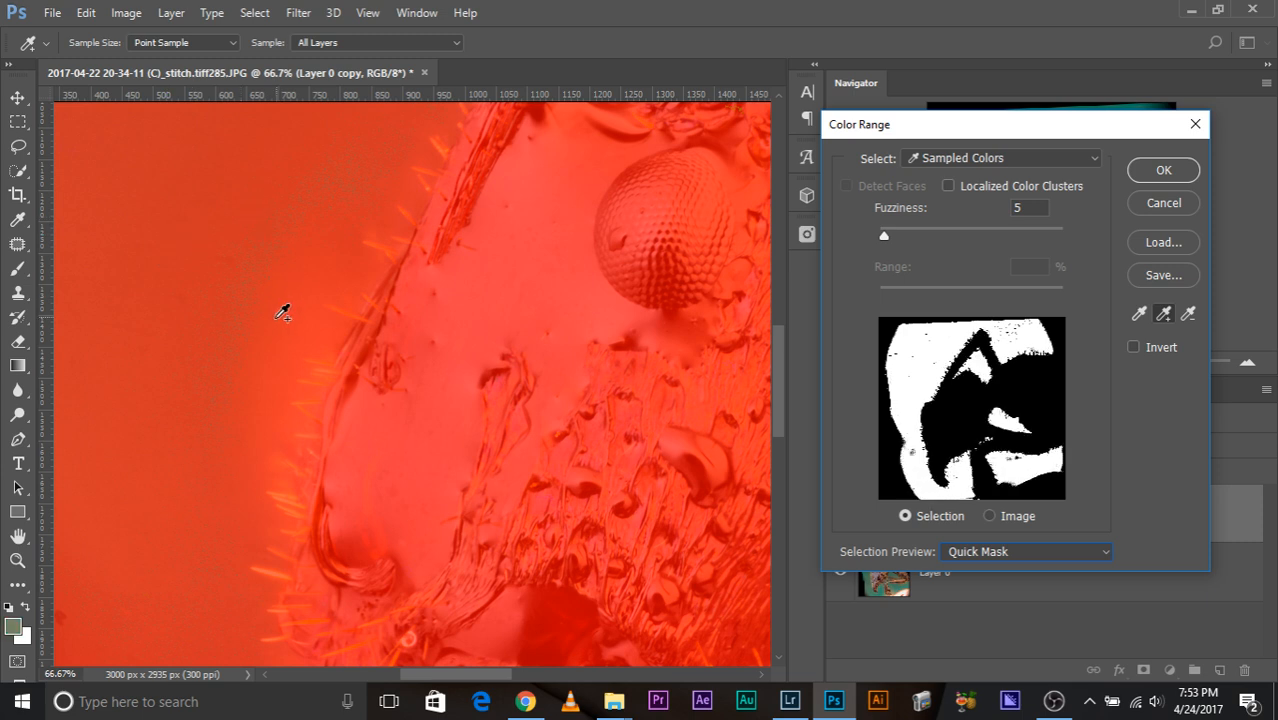
drag(265, 361, 96, 420)
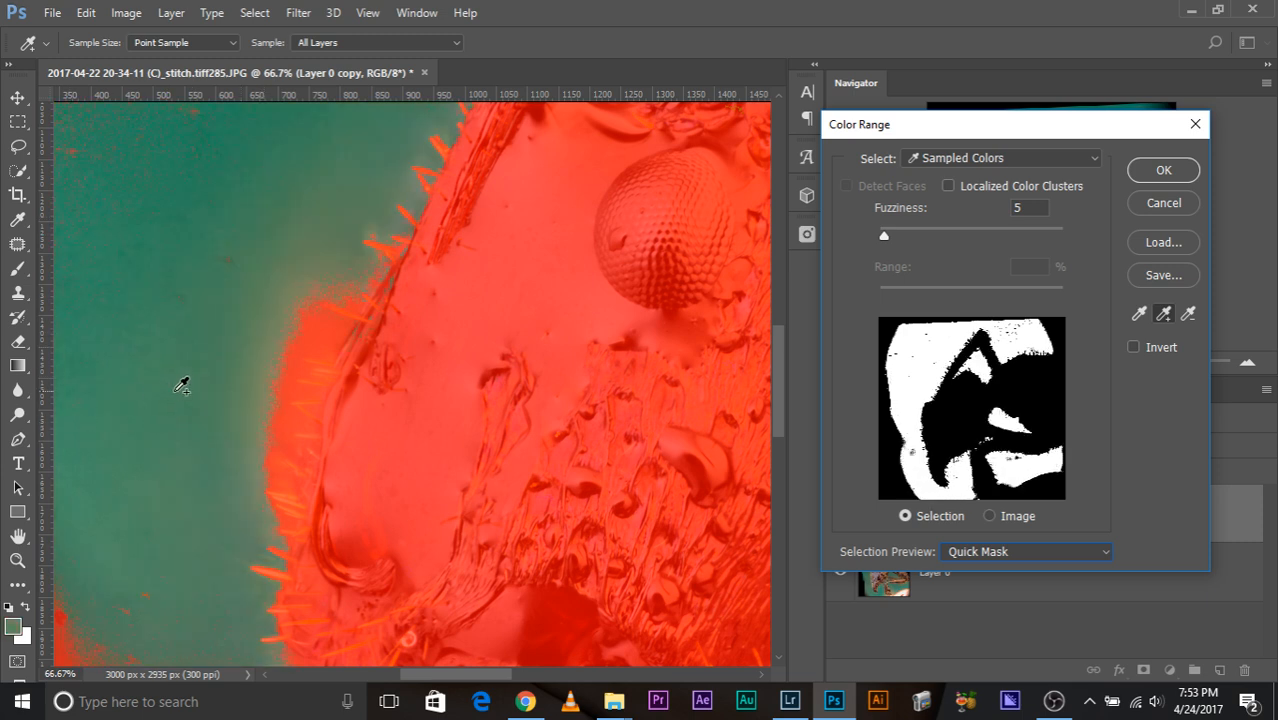
Switch the selection preview to Grayscale and set the fuzziness to 40
click(982, 552)
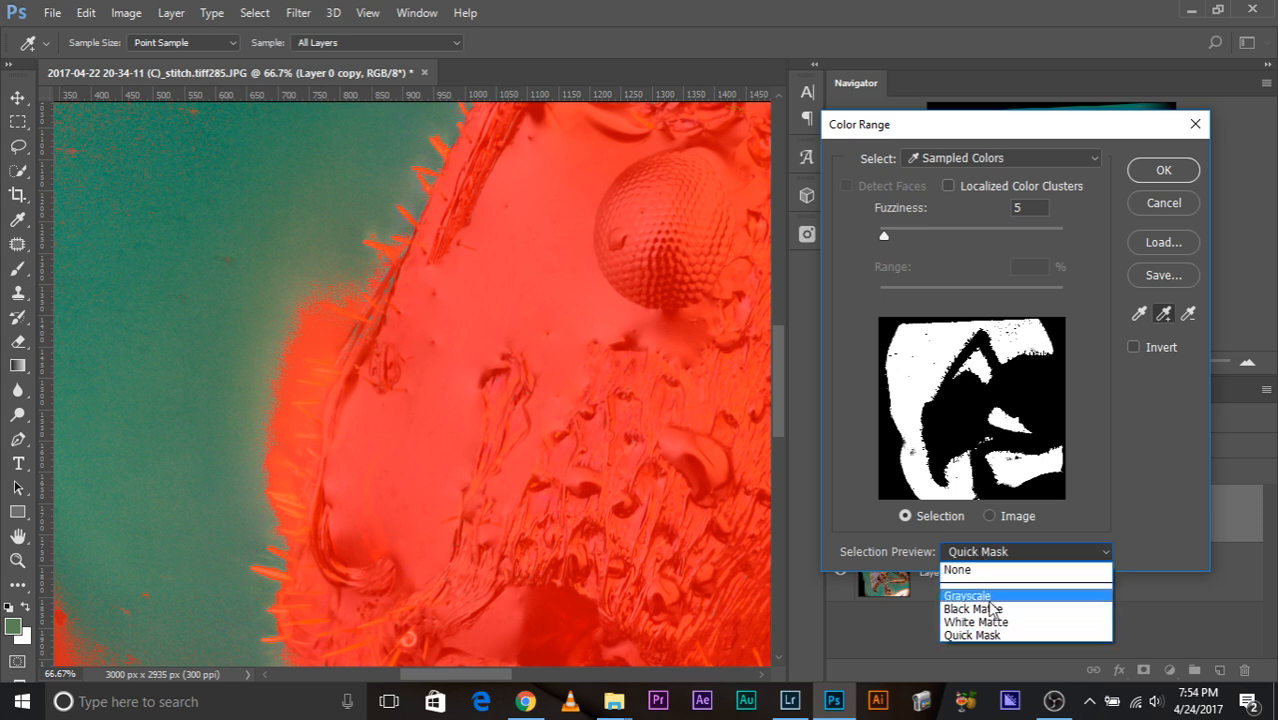
click(988, 598)
click(982, 556)
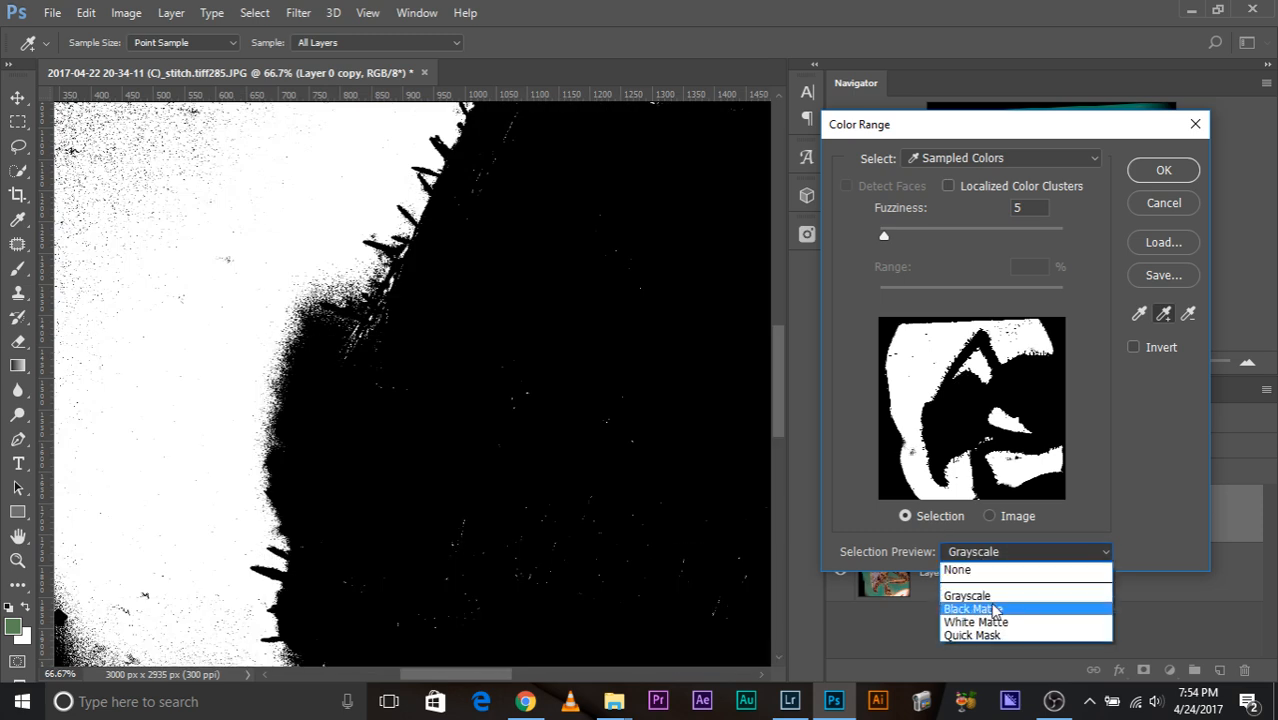
click(972, 596)
drag(884, 234, 915, 236)
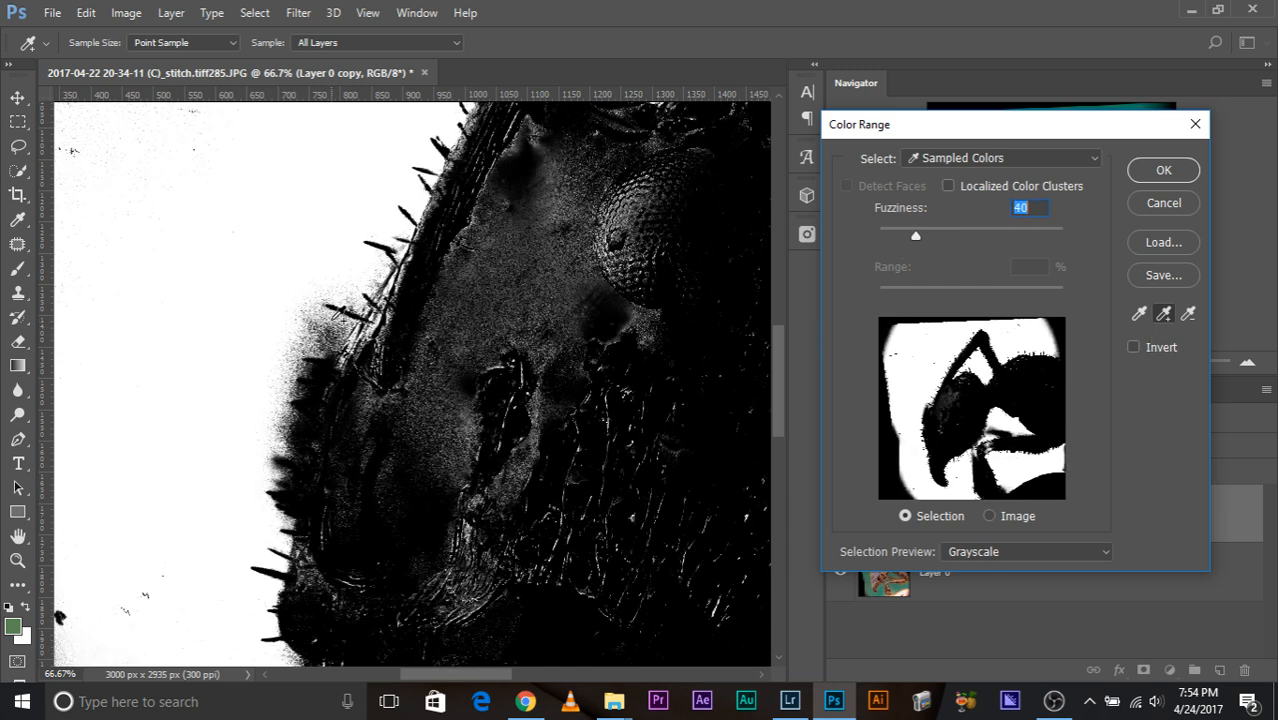
Add the halo tones beside the face hairs to the sampled colors and undo the last addition
click(333, 317)
click(322, 394)
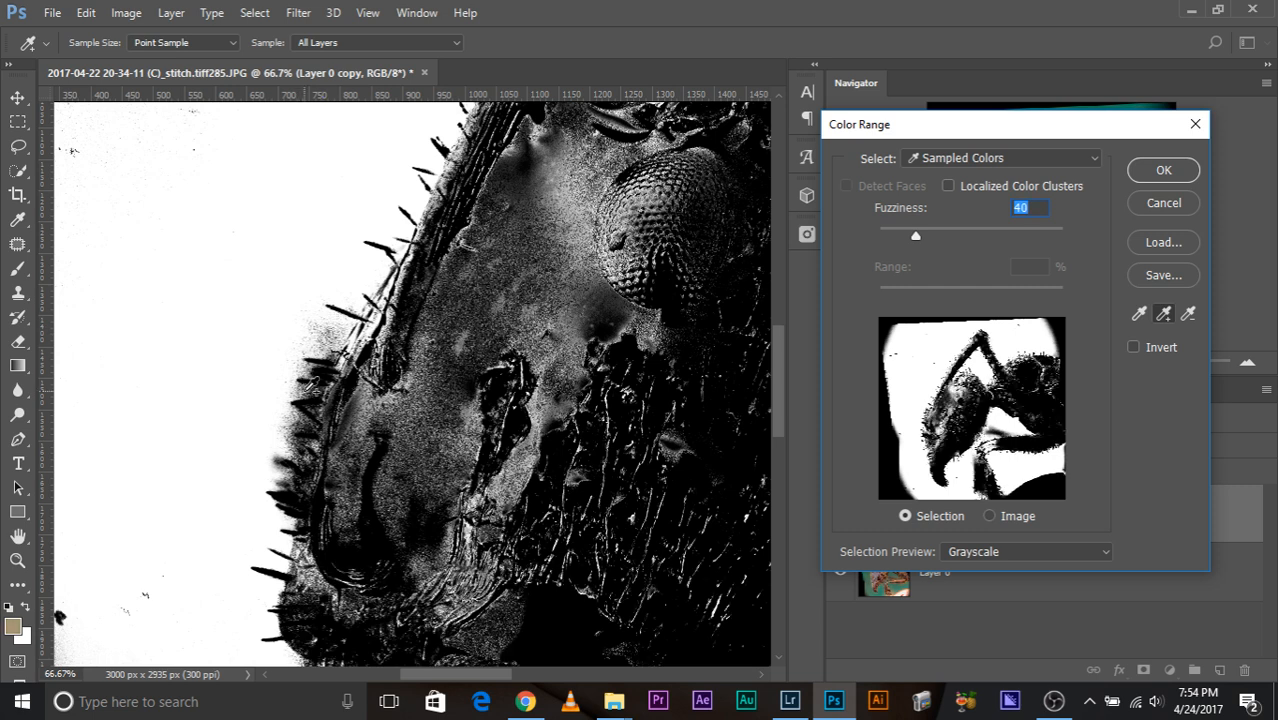
drag(282, 301, 516, 307)
key(ctrl+z)
Add the halo tone between the fine hairs at the front edge of the face to the sampled colors
key(ctrl+plus)
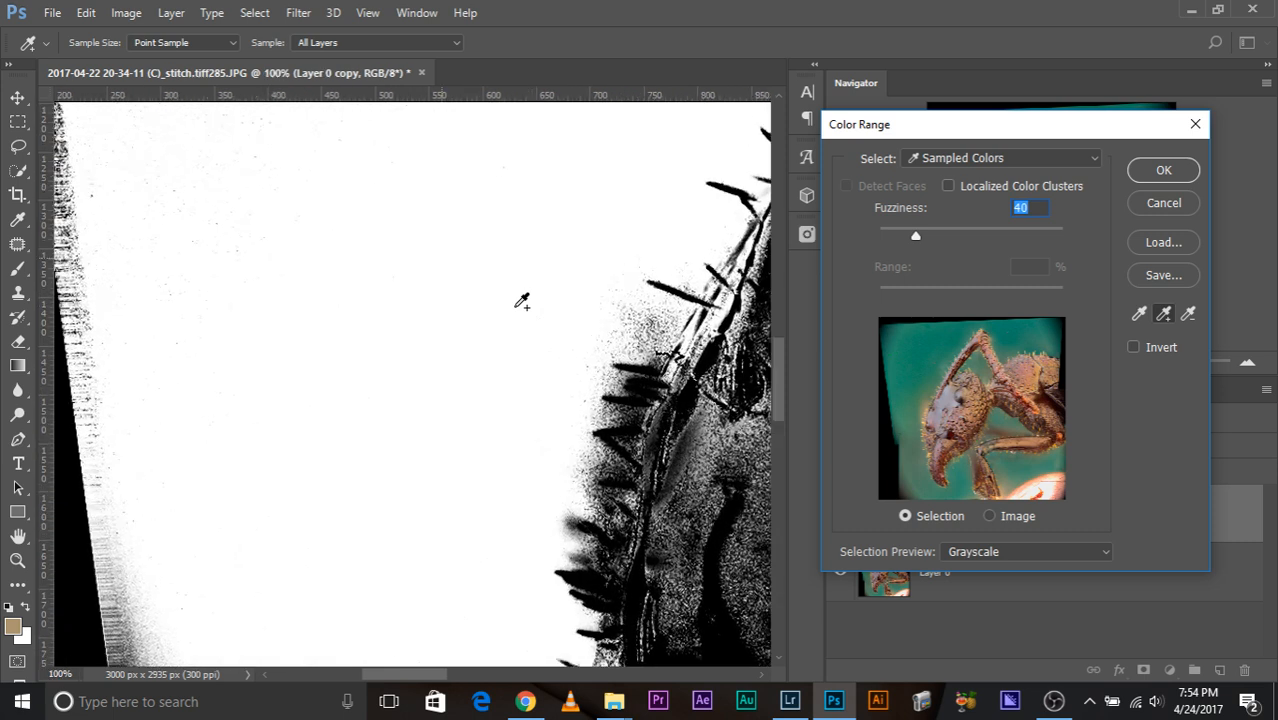
key(ctrl+plus)
drag(597, 339, 388, 201)
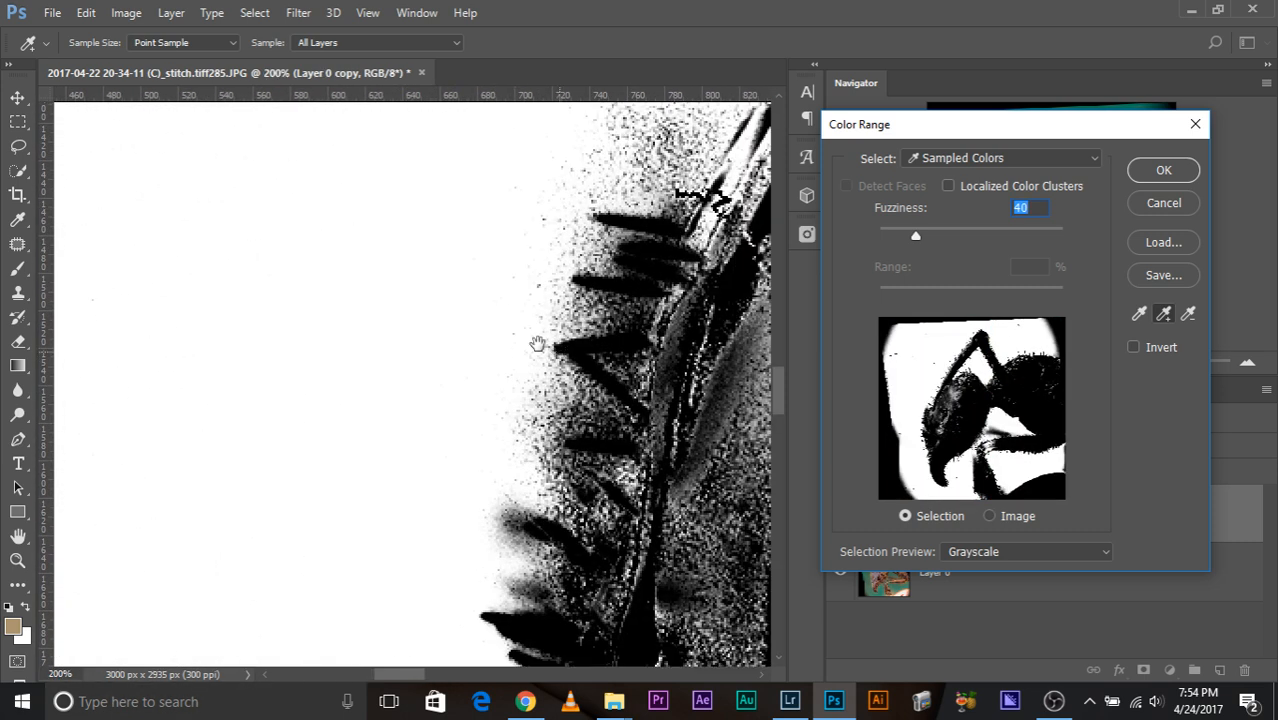
drag(540, 346, 518, 335)
click(558, 401)
drag(653, 413, 527, 378)
drag(634, 343, 632, 505)
drag(680, 298, 593, 477)
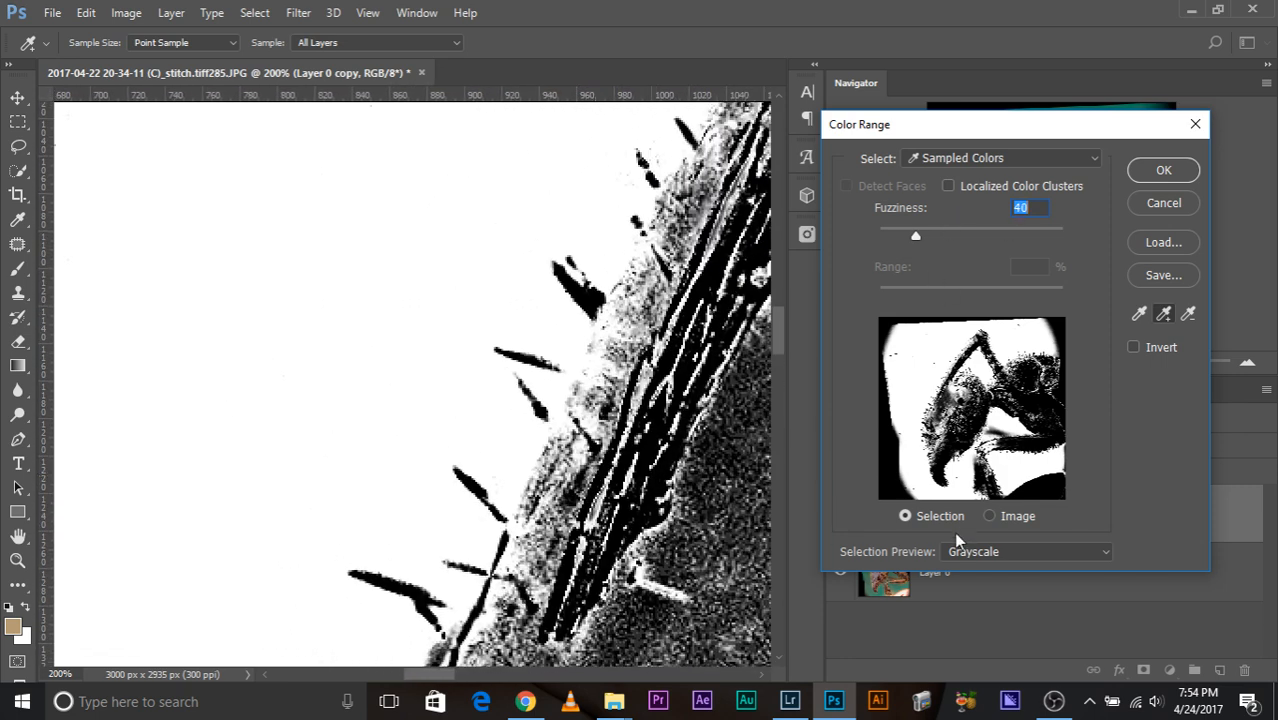
Test the selection mask along the antenna's edge with fuzziness 0
drag(913, 237, 876, 232)
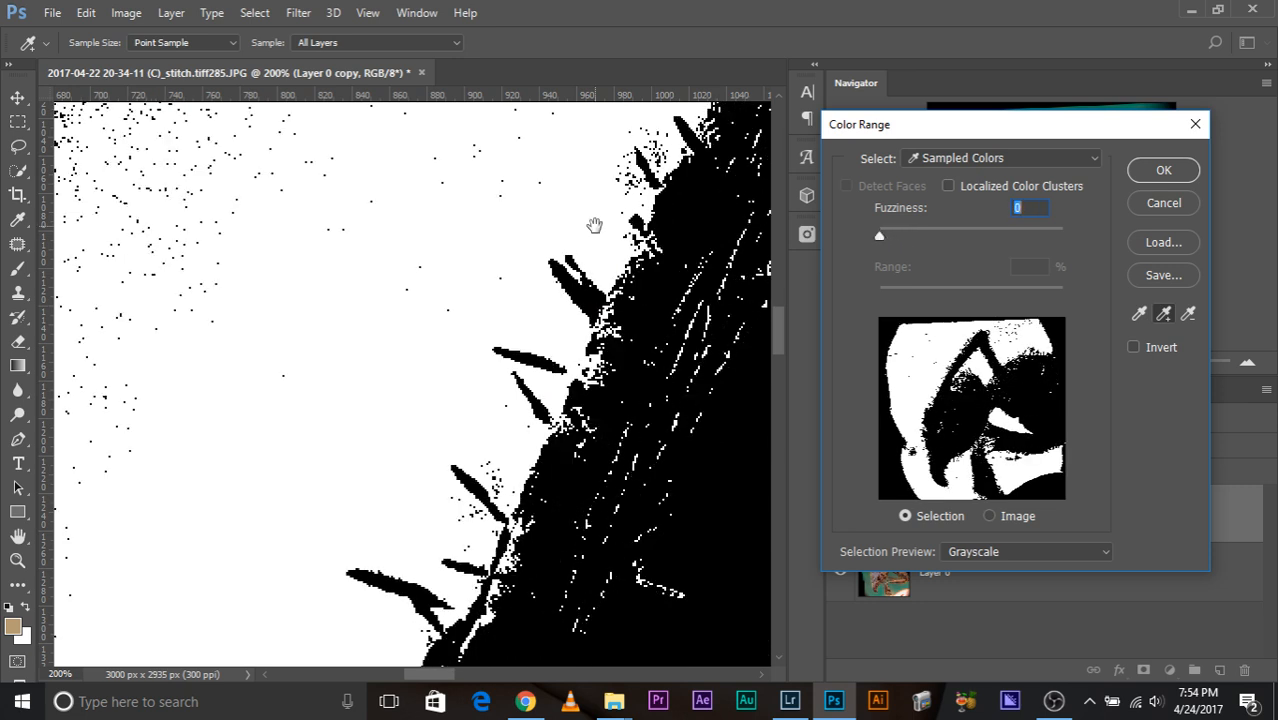
drag(595, 227, 431, 571)
drag(514, 427, 359, 242)
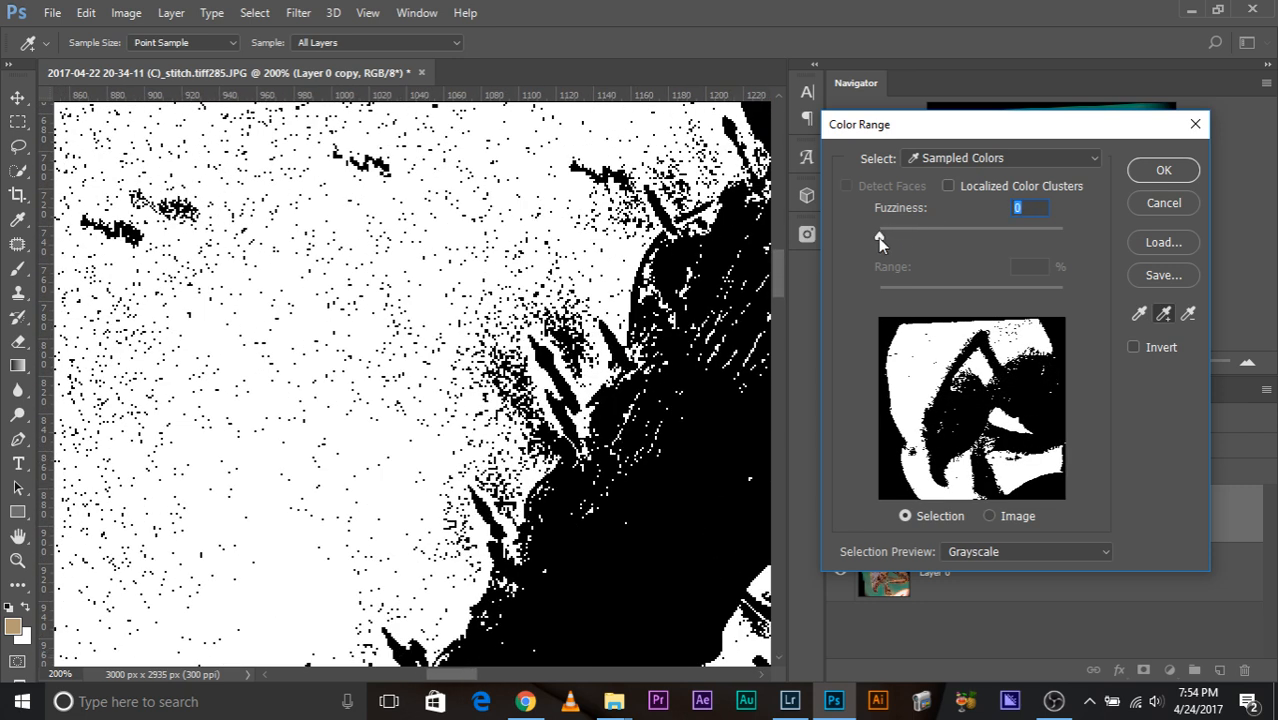
Set the fuzziness to 22 and add the background tone beside the antenna's hairs to the sampled colors
drag(879, 239, 899, 236)
click(568, 326)
drag(472, 555, 650, 290)
drag(510, 390, 642, 66)
drag(466, 590, 626, 341)
drag(594, 553, 675, 77)
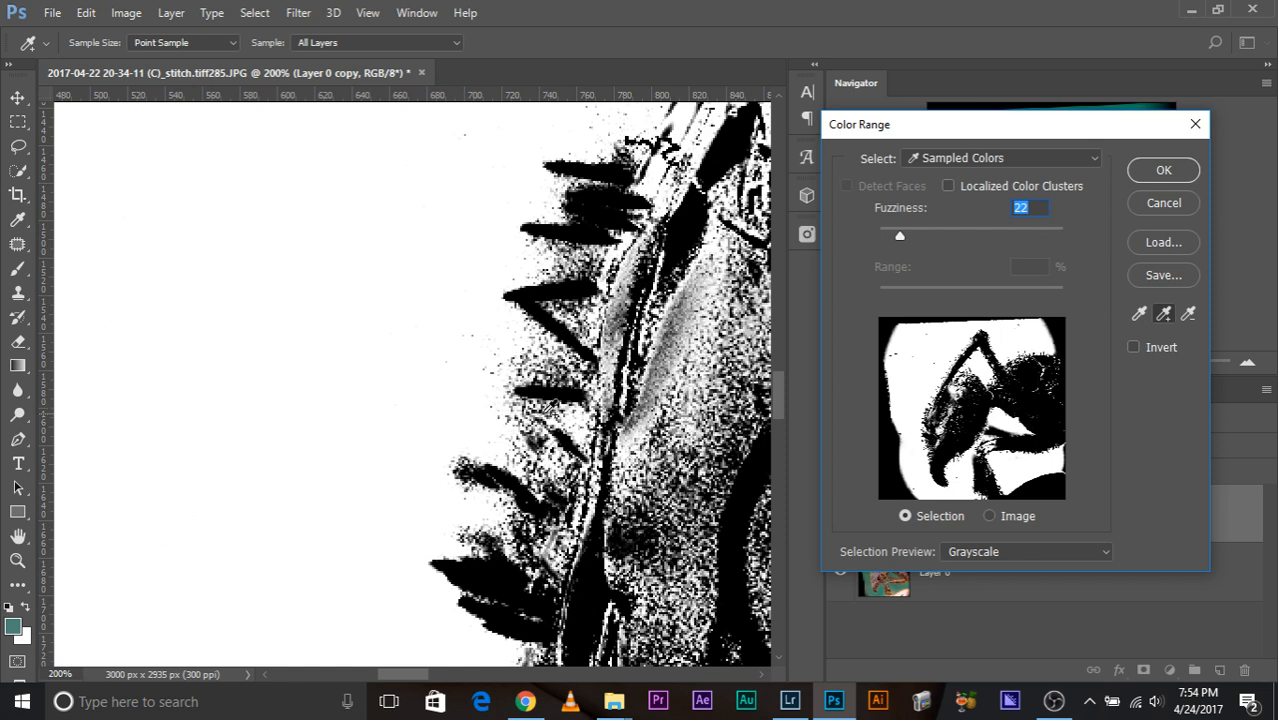
Add the tan halo tone between the face hairs, set the fuzziness to 23 and create the selection
click(520, 363)
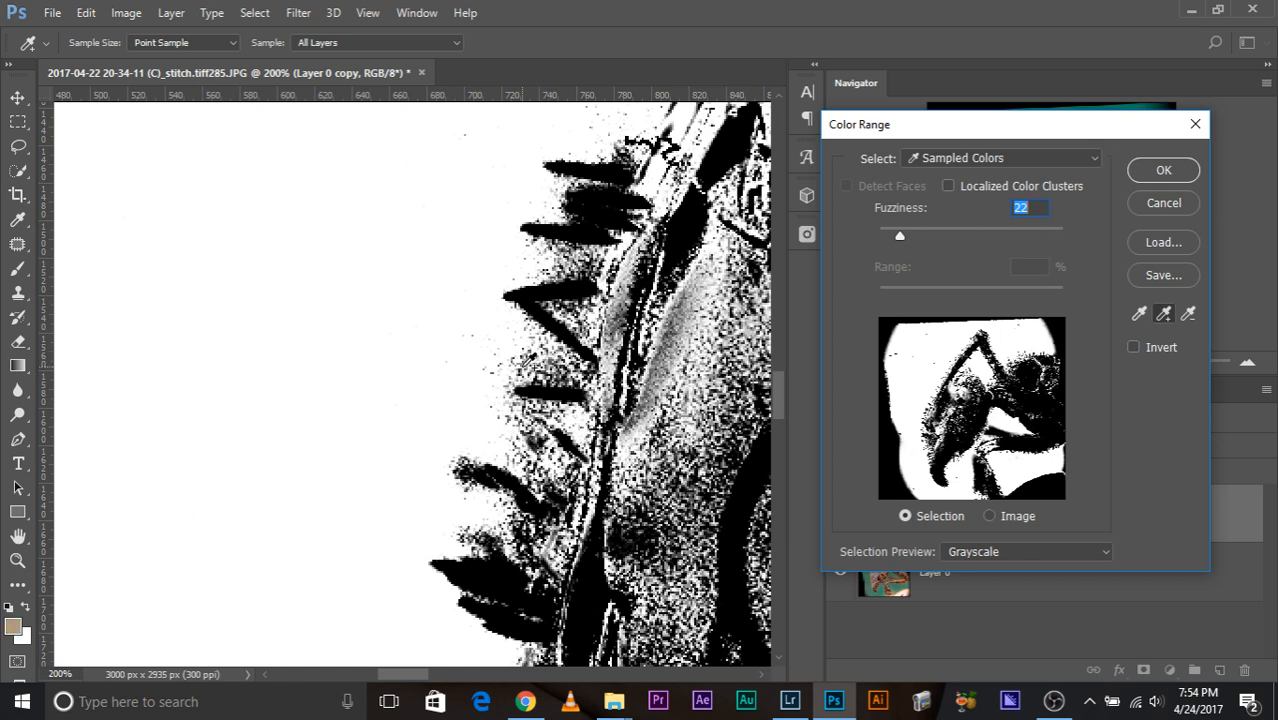
drag(879, 231, 900, 237)
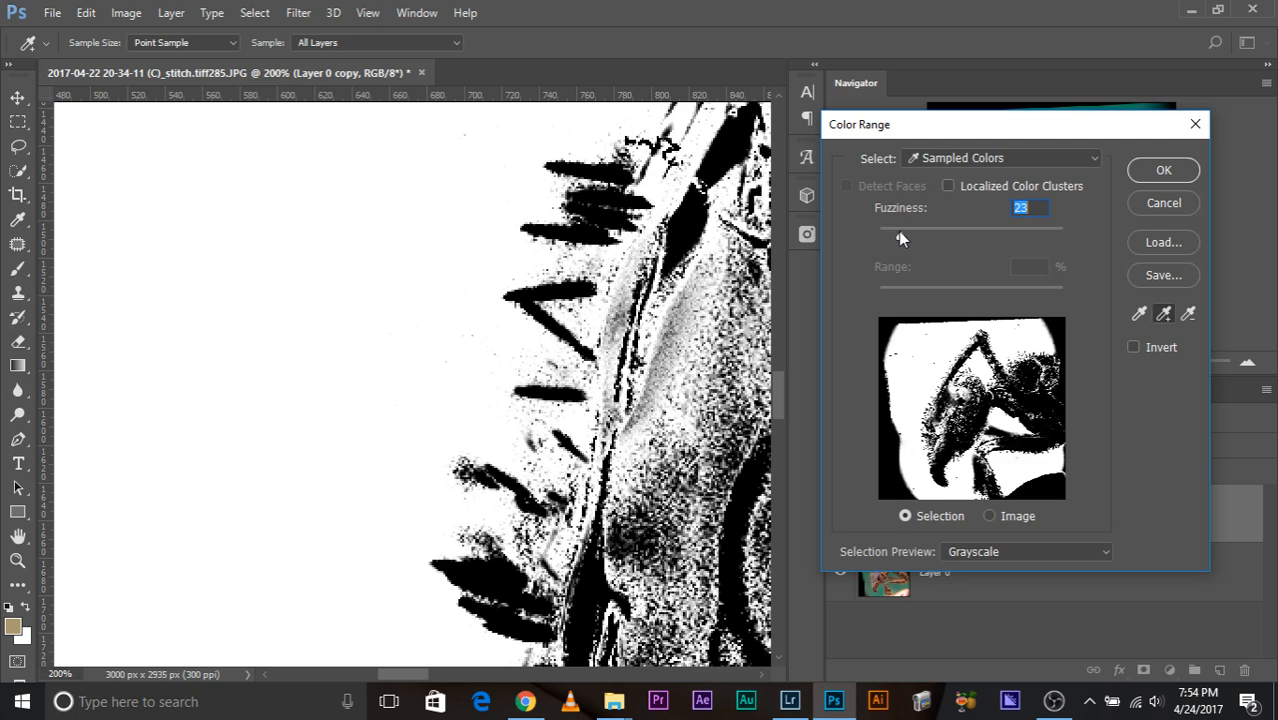
click(1163, 170)
Activate the Clone Stamp tool with the background in front of the ant's face in view
key(s)
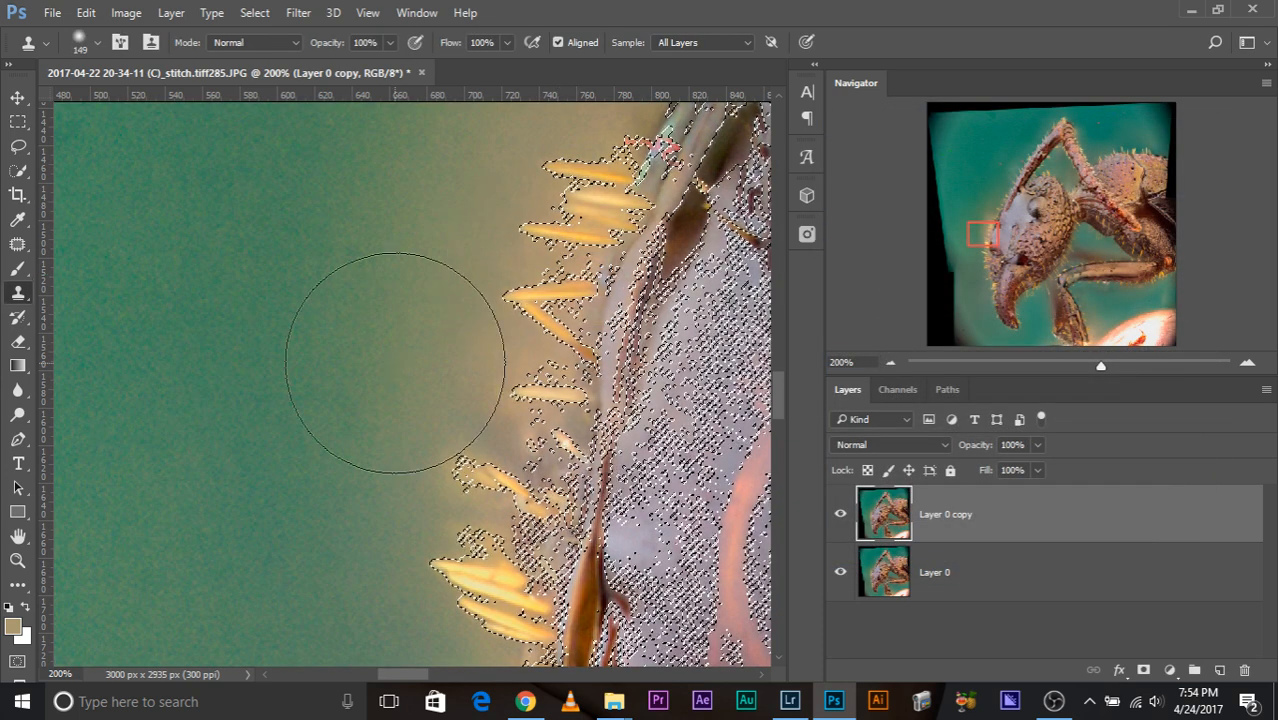
key(ctrl+minus)
key(ctrl+minus)
key(ctrl+plus)
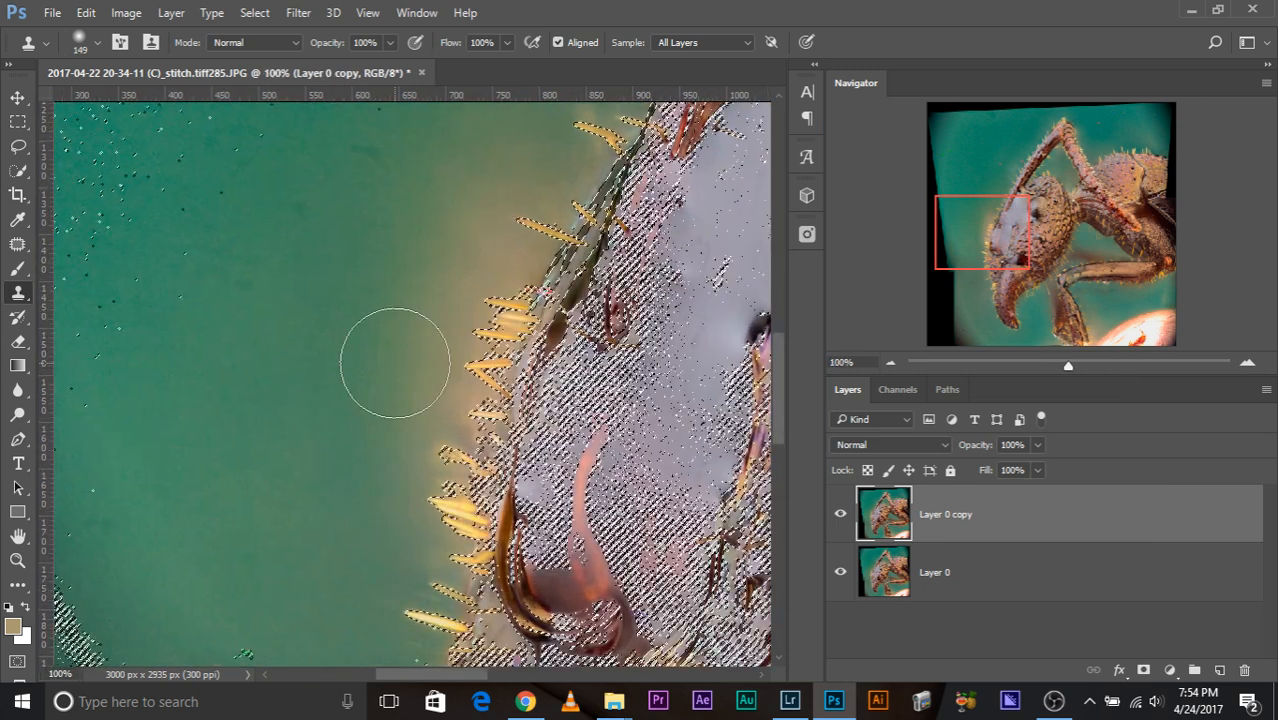
right_click(25, 296)
click(112, 293)
drag(189, 376, 229, 371)
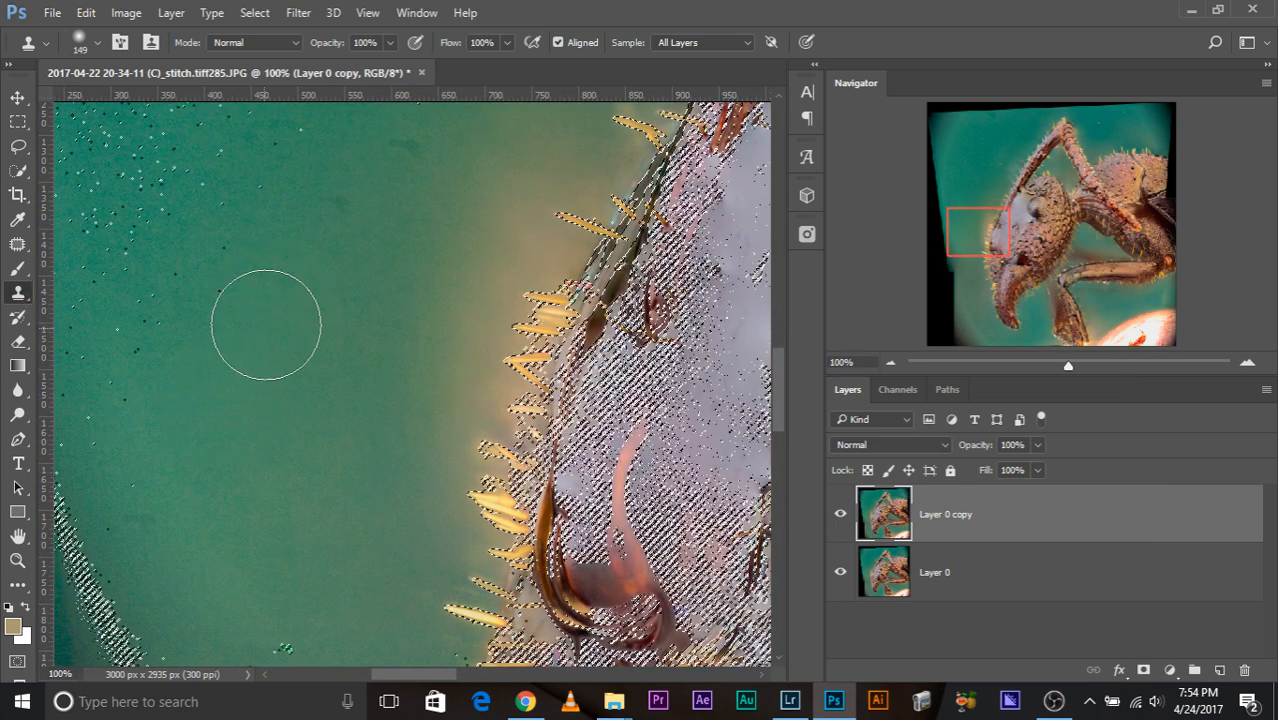
key(ctrl+minus)
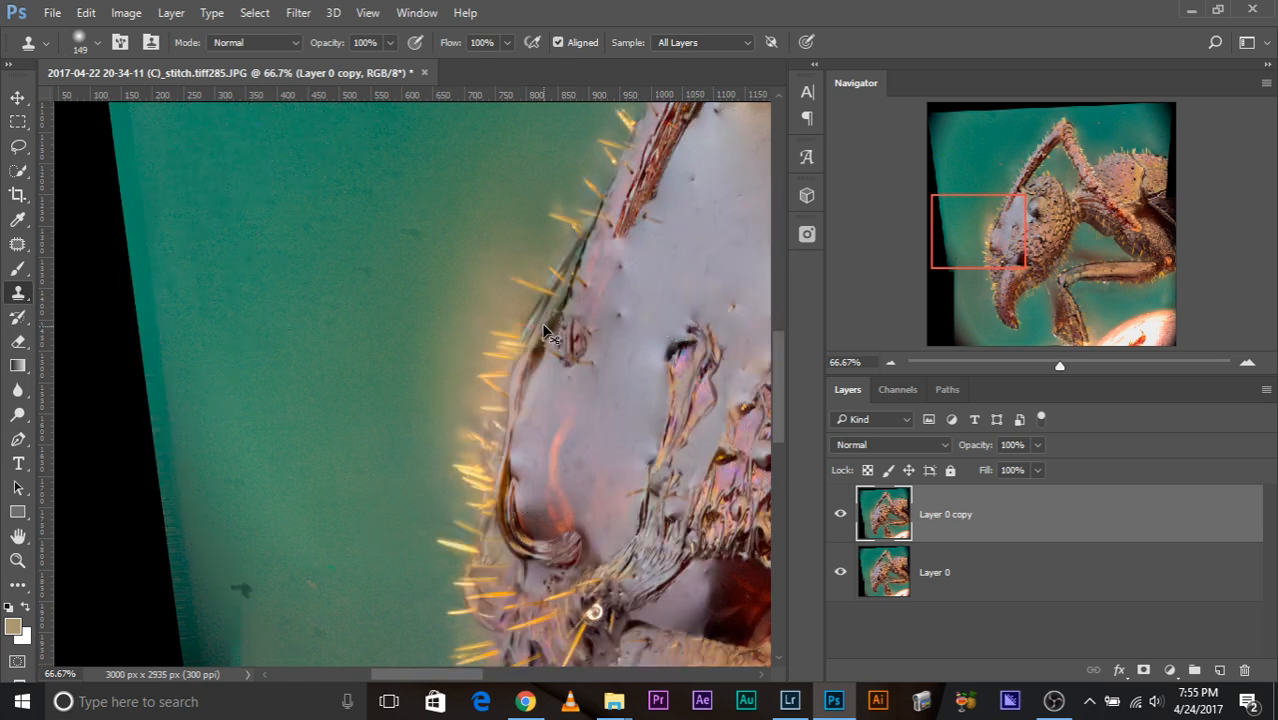
Enlarge the clone brush to 249 px beside the ant's face and set its flow to 40%
key(ctrl+plus)
mouse_move(221, 346)
mouse_down()
mouse_move(246, 356)
mouse_move(231, 364)
mouse_move(251, 286)
mouse_up()
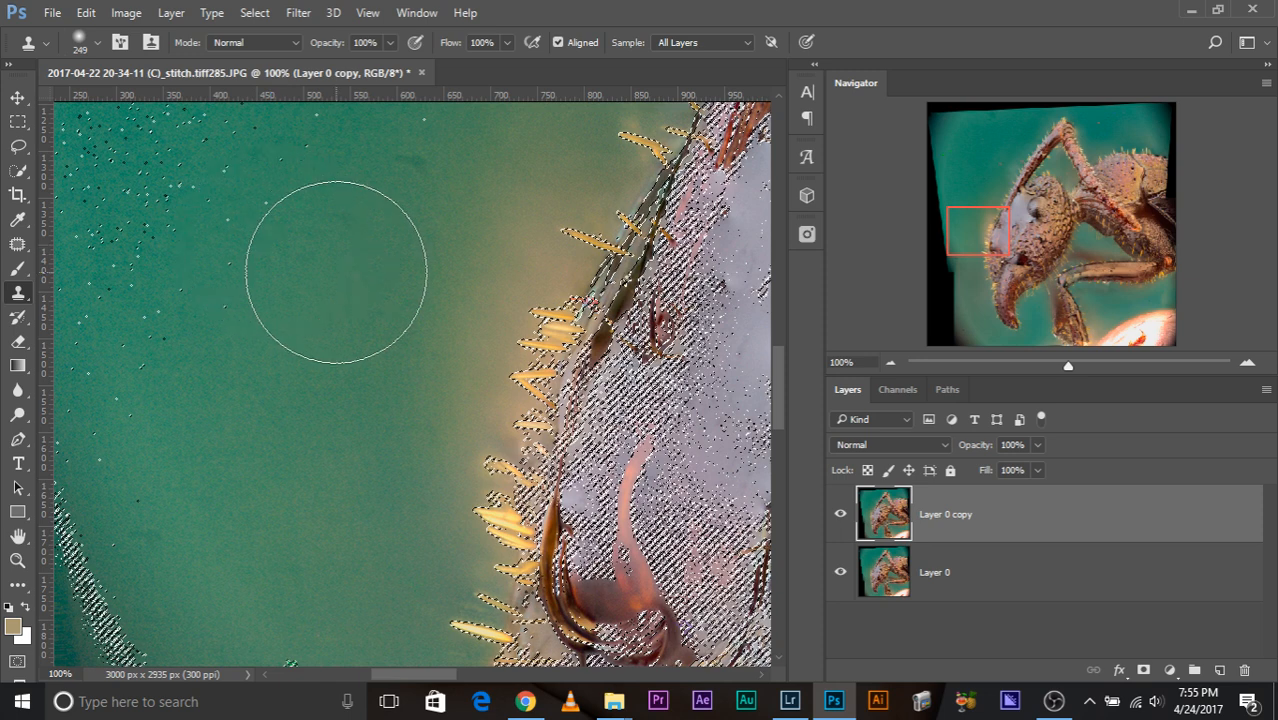
click(474, 43)
text(40)
key(Return)
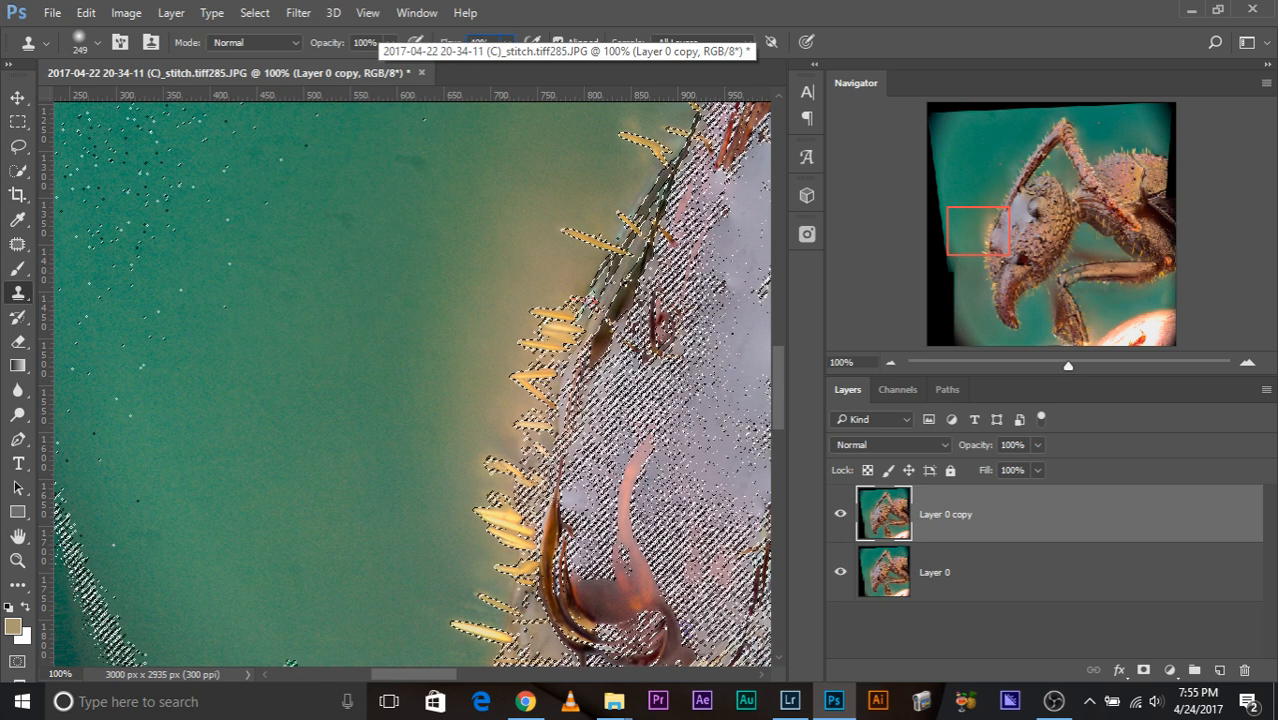
Try cloning sampled green background over the tan halo along the face hairs directly on the layer copy, varying the brush size
alt+click(375, 388)
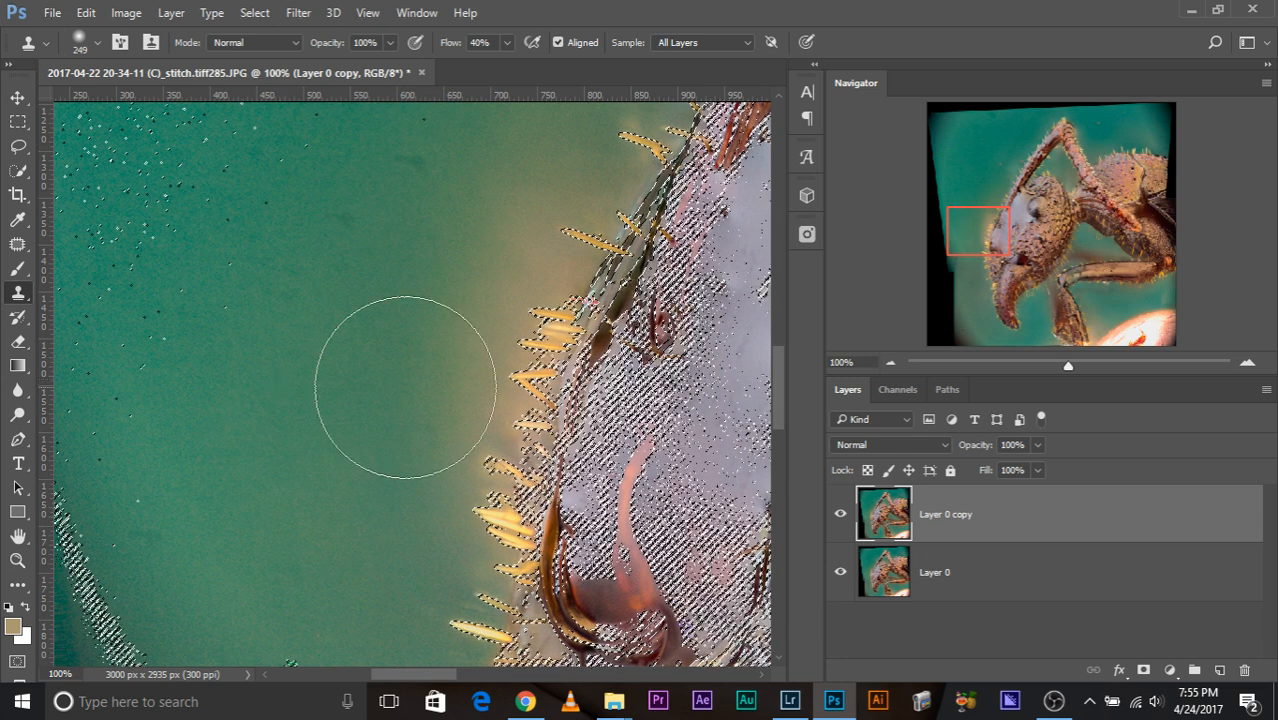
drag(485, 371, 413, 366)
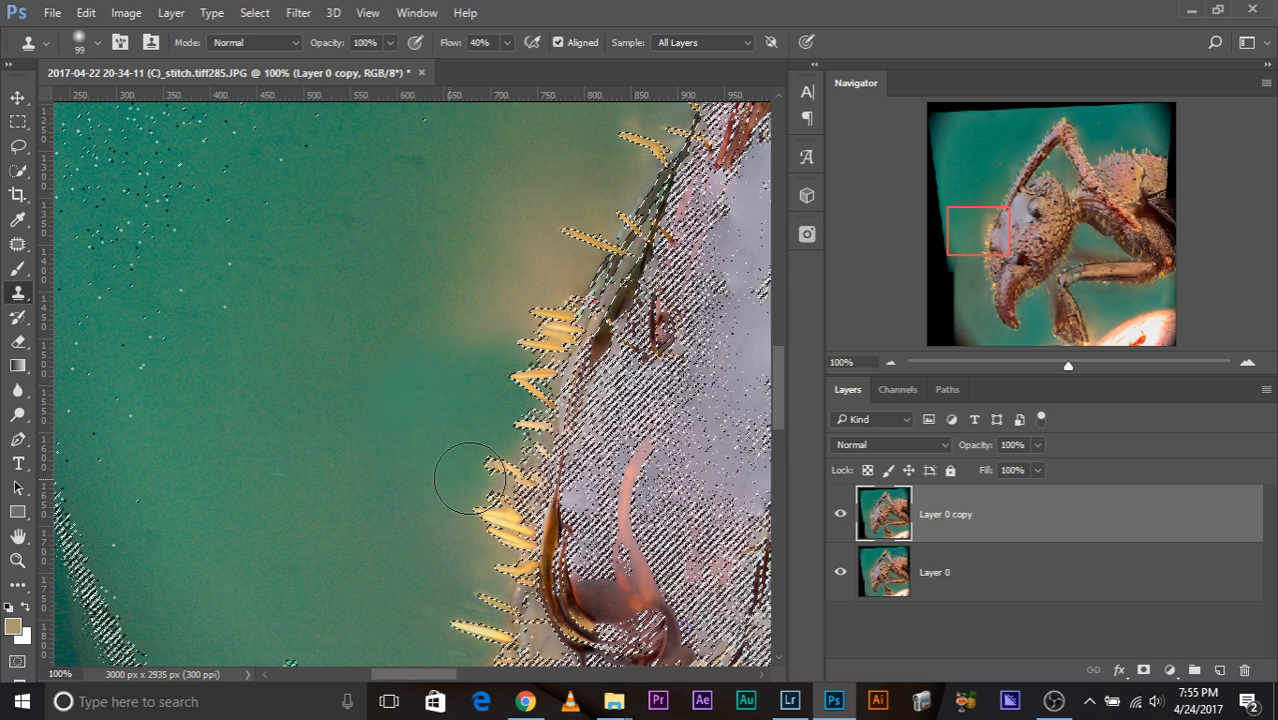
drag(482, 508, 465, 531)
mouse_move(339, 328)
mouse_down()
mouse_move(375, 421)
mouse_move(427, 397)
mouse_move(487, 401)
mouse_move(508, 423)
mouse_move(545, 409)
mouse_move(531, 337)
mouse_up()
alt+right_click(370, 414)
alt+click(326, 309)
alt+click(407, 441)
drag(441, 397, 455, 372)
drag(465, 500, 549, 341)
alt+click(541, 337)
mouse_move(462, 419)
mouse_down()
mouse_move(526, 469)
mouse_move(500, 462)
mouse_move(508, 414)
mouse_move(528, 418)
mouse_up()
alt+click(488, 436)
alt+click(522, 388)
mouse_move(566, 474)
mouse_down()
mouse_move(586, 482)
mouse_move(579, 502)
mouse_up()
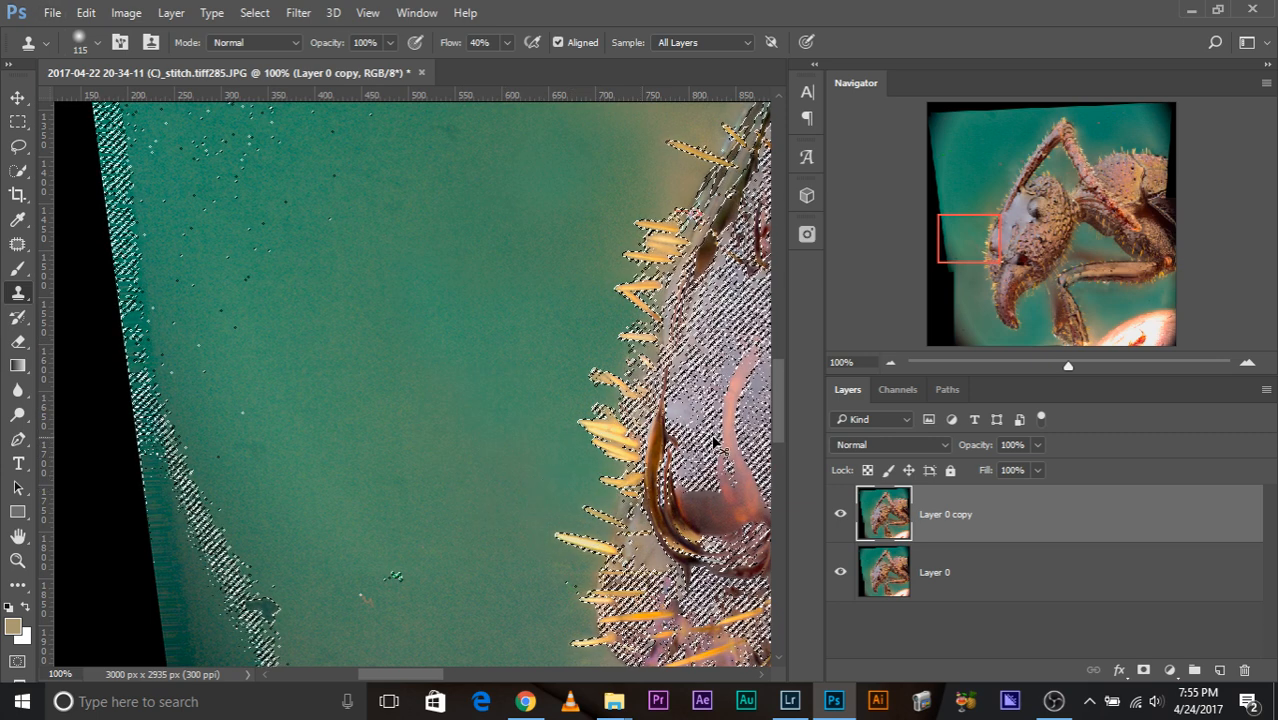
Deselect and compare the face edge with the layer copy hidden and shown
key(ctrl+d)
mouse_move(658, 317)
mouse_down()
mouse_move(556, 416)
mouse_move(518, 424)
mouse_move(522, 319)
mouse_move(538, 405)
mouse_up()
click(838, 516)
click(838, 516)
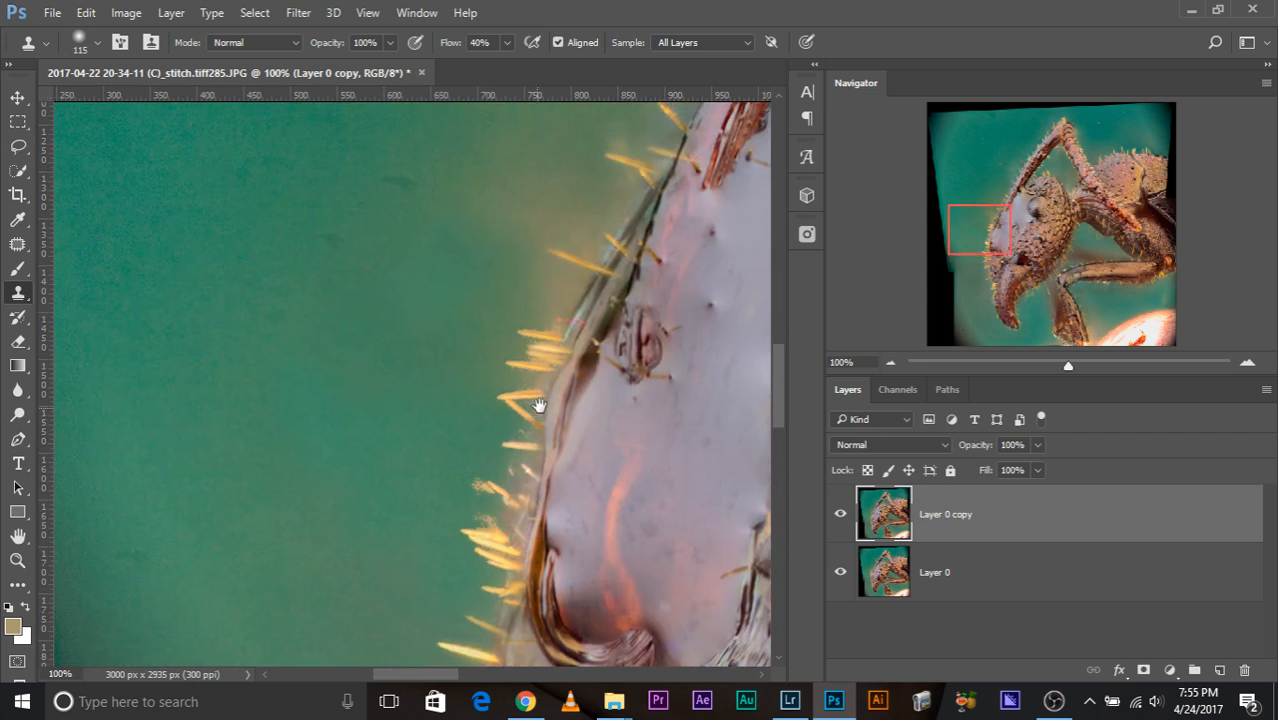
drag(618, 442, 619, 393)
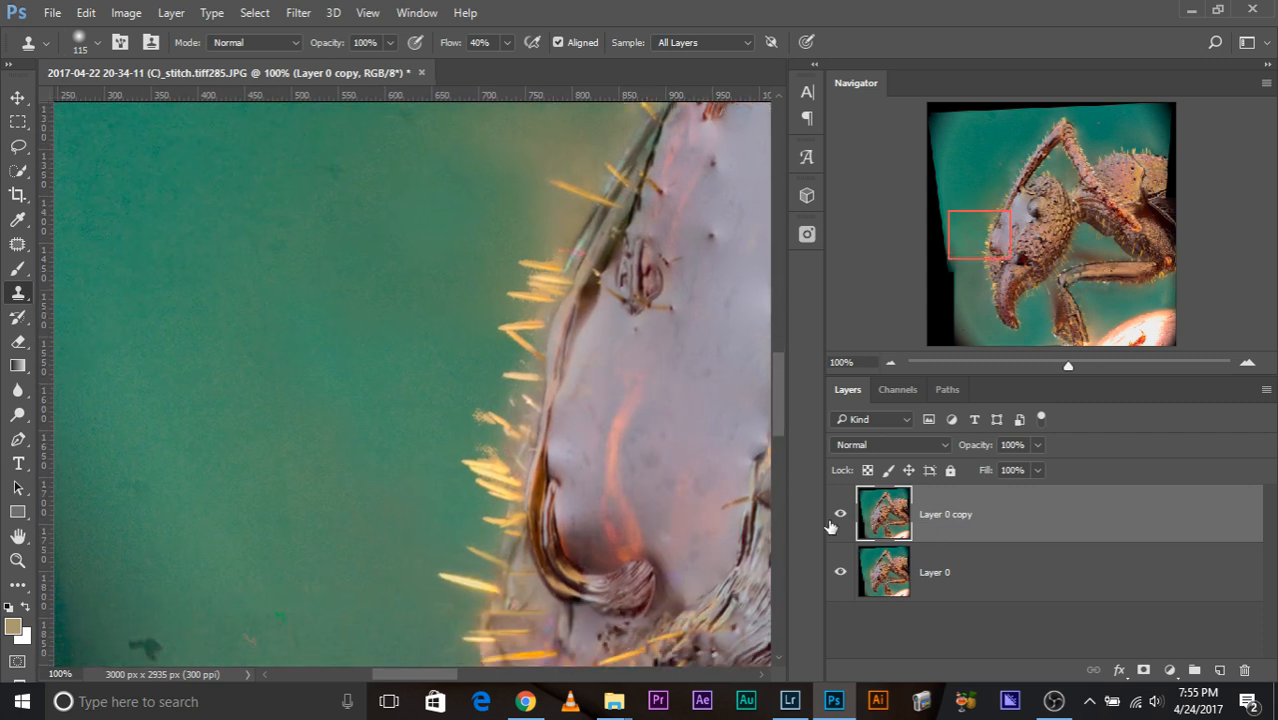
Add an empty layer above the layer copy, without the earlier cloning and with the selection active, and choose the Clone Stamp tool
click(1221, 670)
right_click(18, 292)
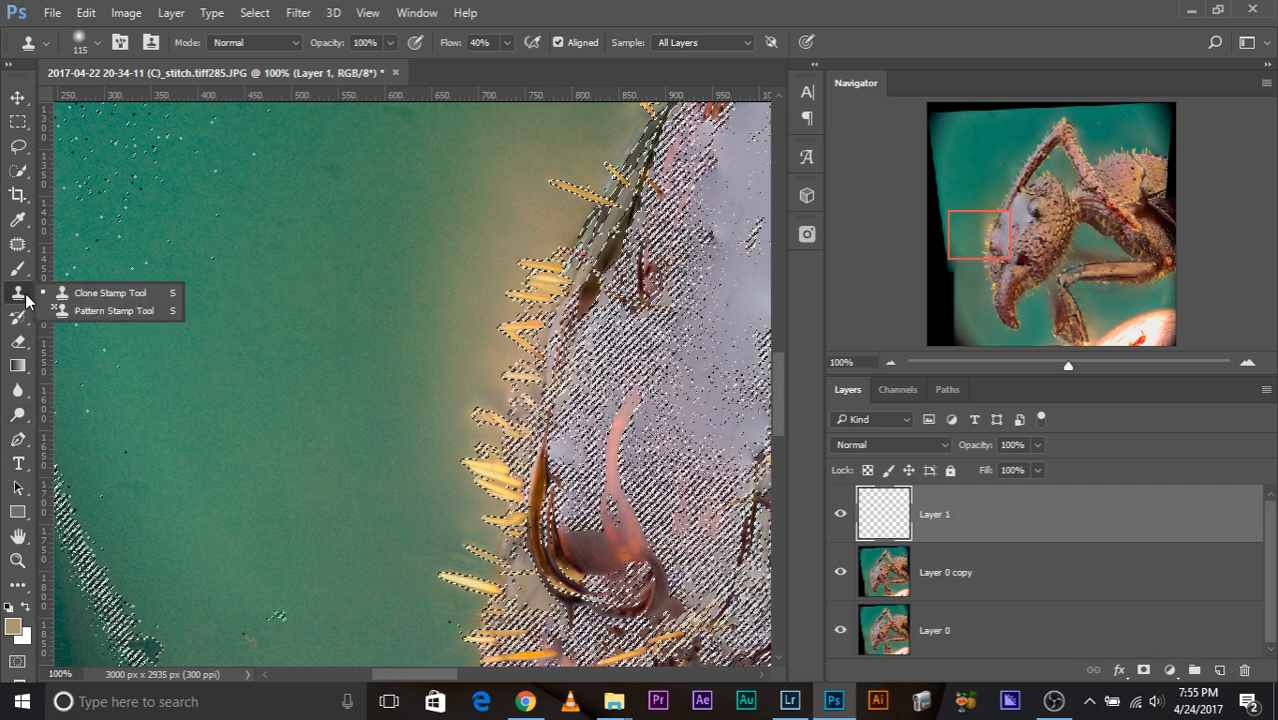
click(64, 294)
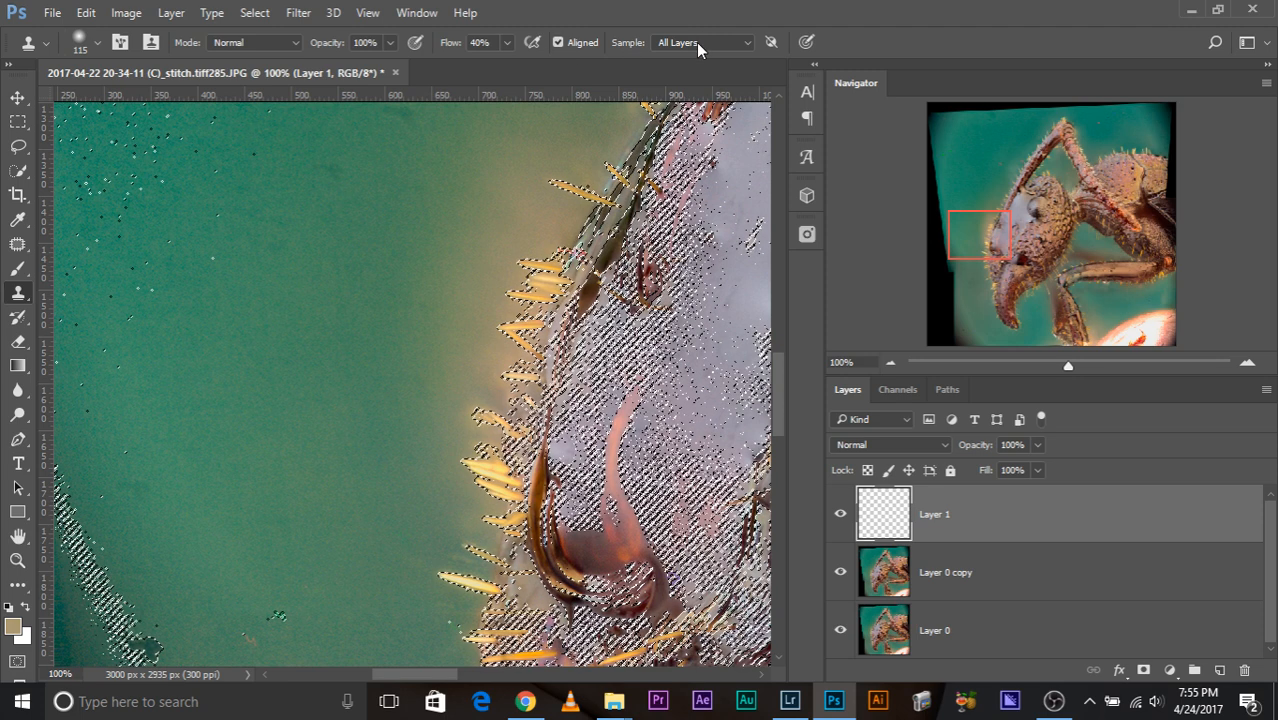
Clone green background over the tan halo along the face hairs on the new layer, using a 137 px brush
drag(323, 374, 340, 374)
alt+click(328, 360)
drag(457, 396, 448, 505)
alt+click(291, 462)
drag(389, 450, 440, 450)
alt+click(337, 360)
mouse_move(396, 335)
mouse_down()
mouse_move(422, 342)
mouse_move(479, 322)
mouse_move(497, 347)
mouse_move(485, 351)
mouse_move(471, 260)
mouse_move(496, 297)
mouse_up()
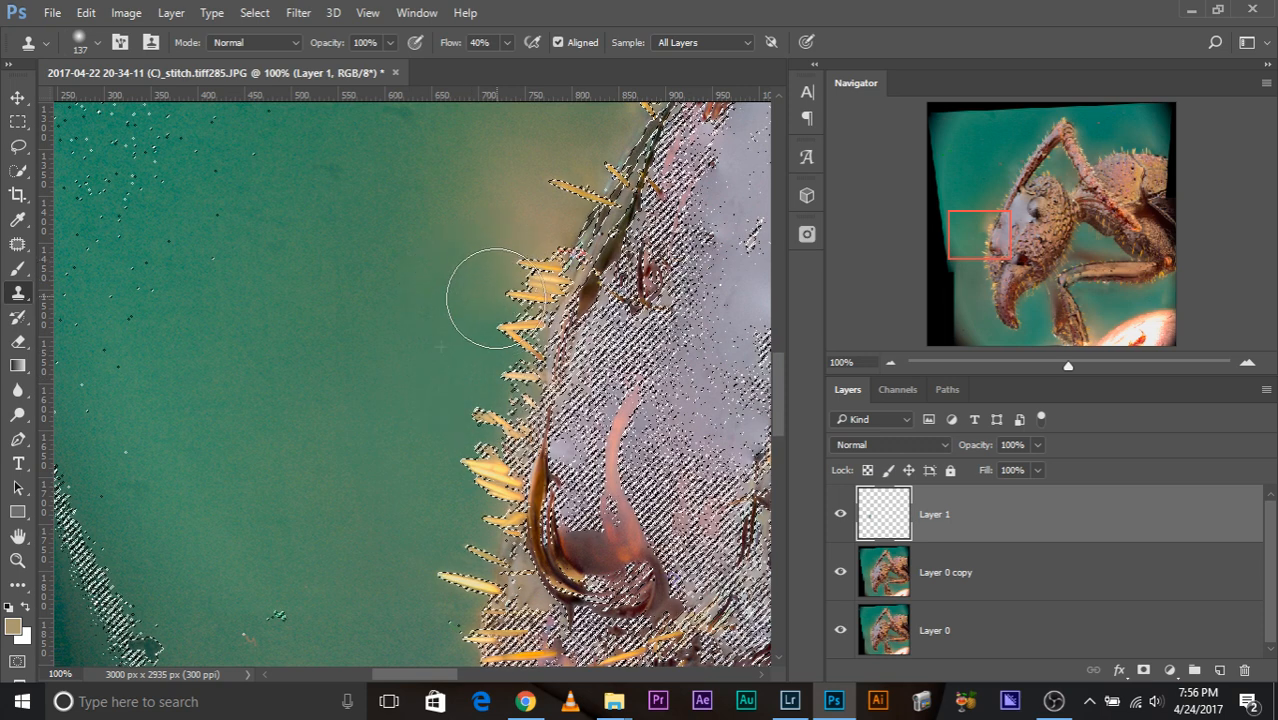
View the cloned patch on its own layer, then show both photo layers again
alt+click(840, 514)
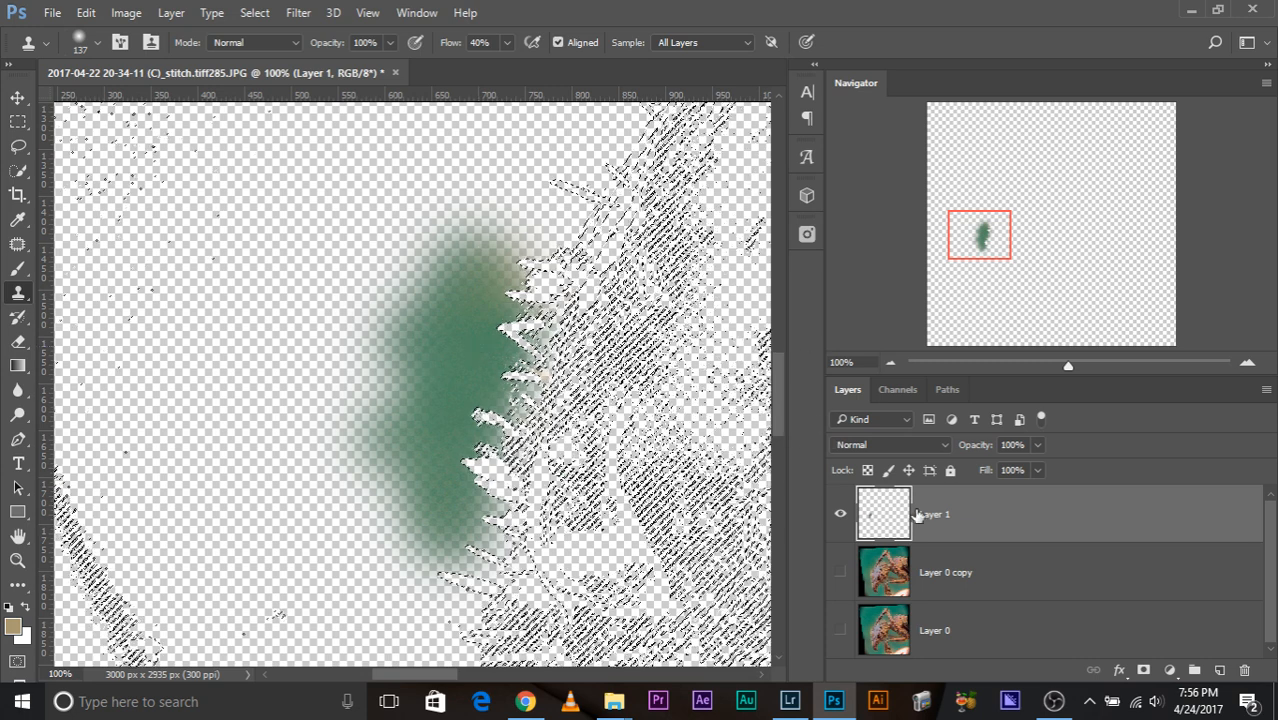
click(843, 570)
click(840, 630)
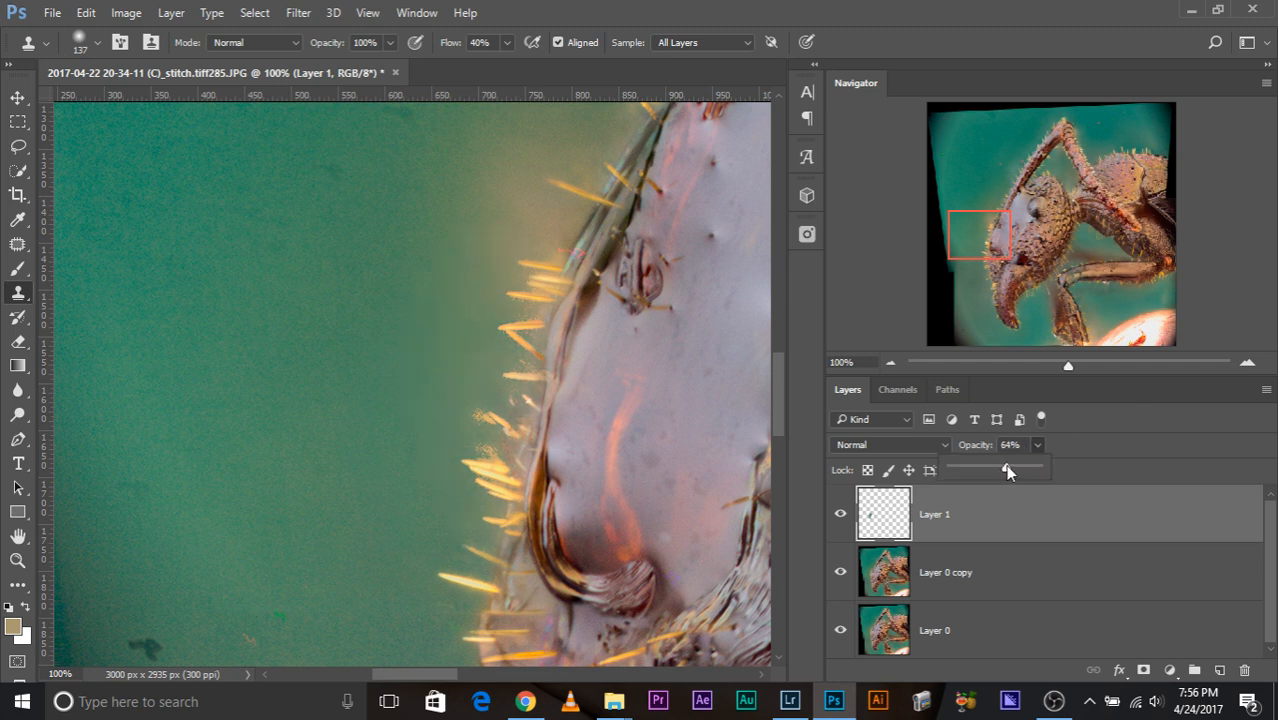
Preview the clone layer at reduced opacity, return it to 100%, and compare the photo with that layer hidden and shown
drag(1028, 470, 1085, 456)
click(840, 516)
click(840, 516)
key(ctrl+minus)
key(ctrl+minus)
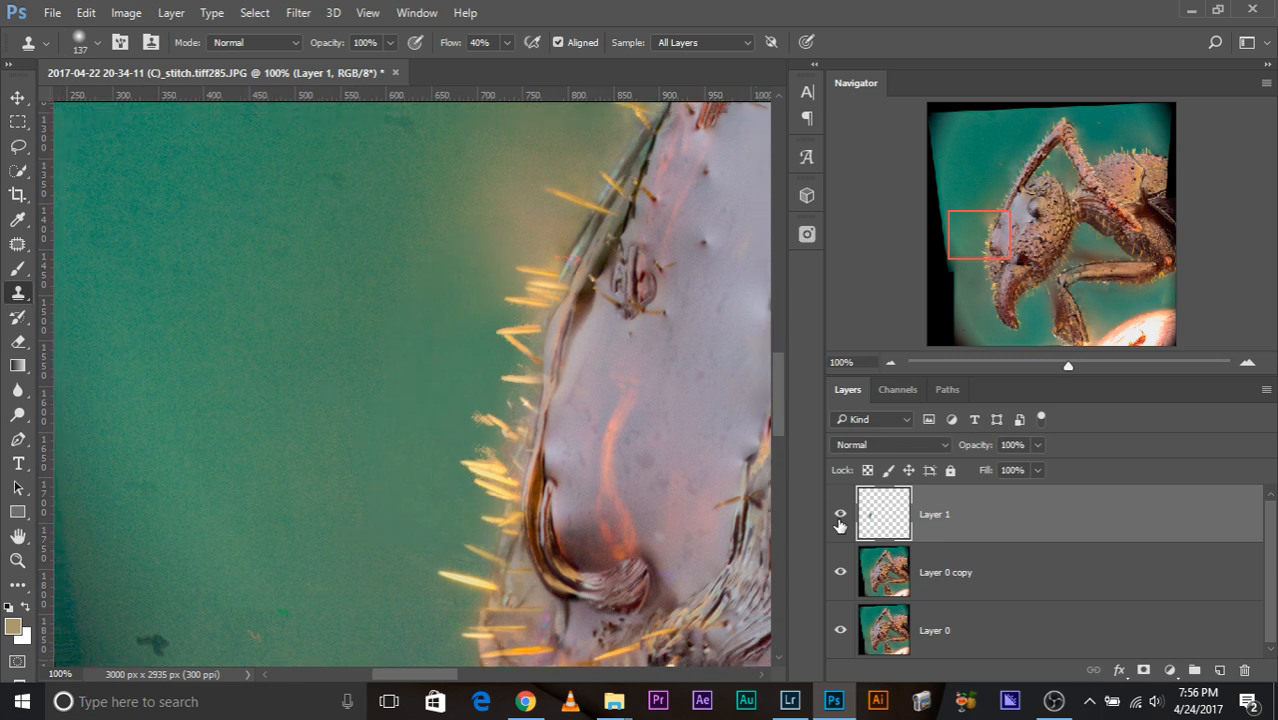
key(ctrl+plus)
key(ctrl+plus)
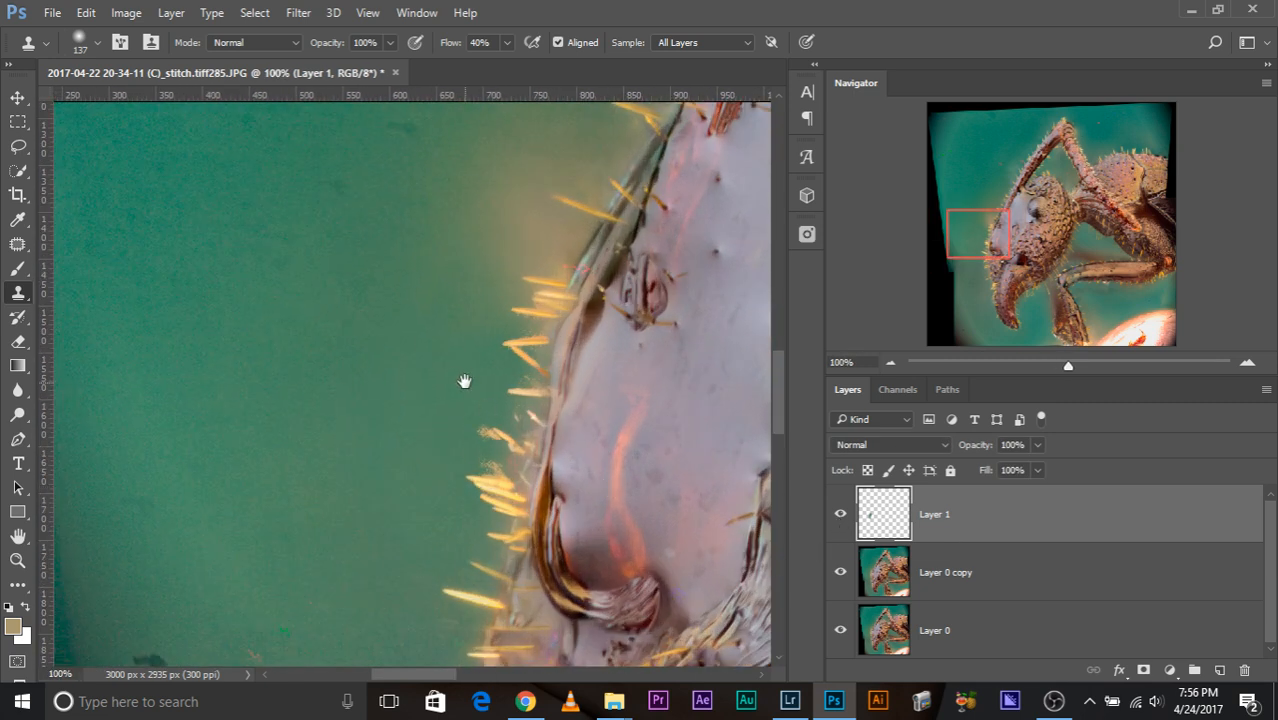
Examine the Color Range mask along the upper face hairs and close the dialog without applying it
drag(555, 360, 541, 524)
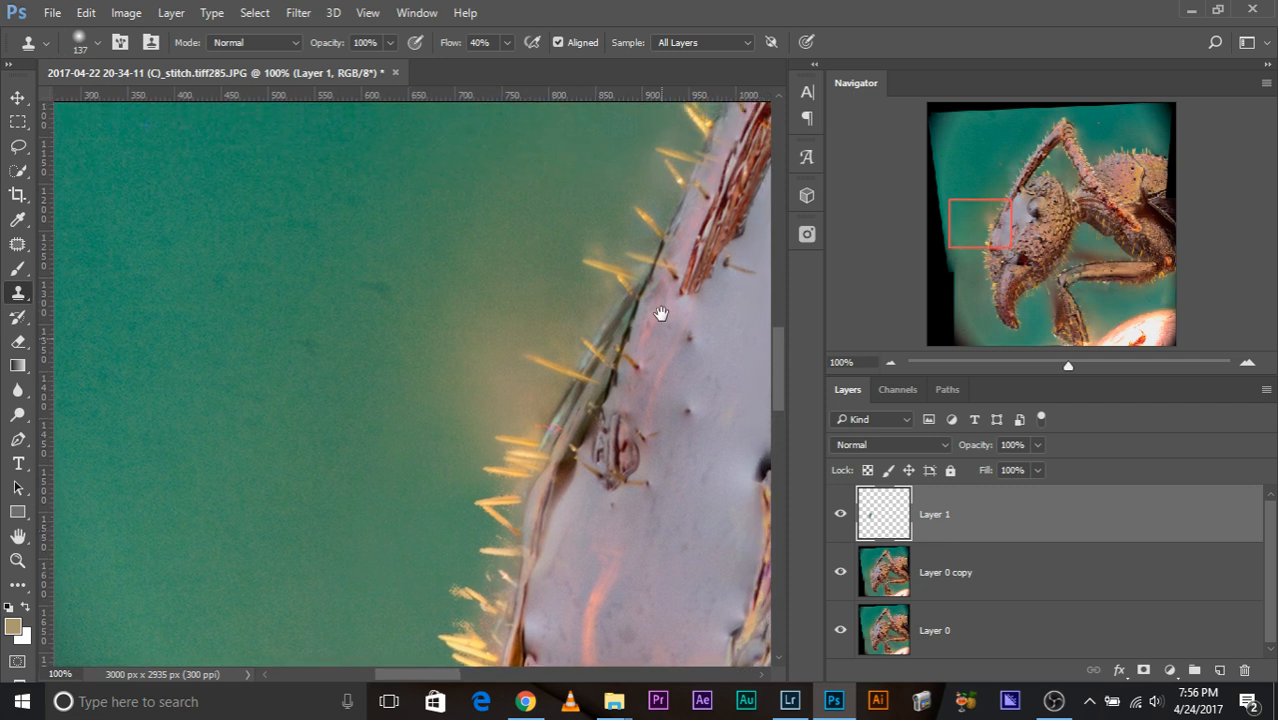
click(299, 13)
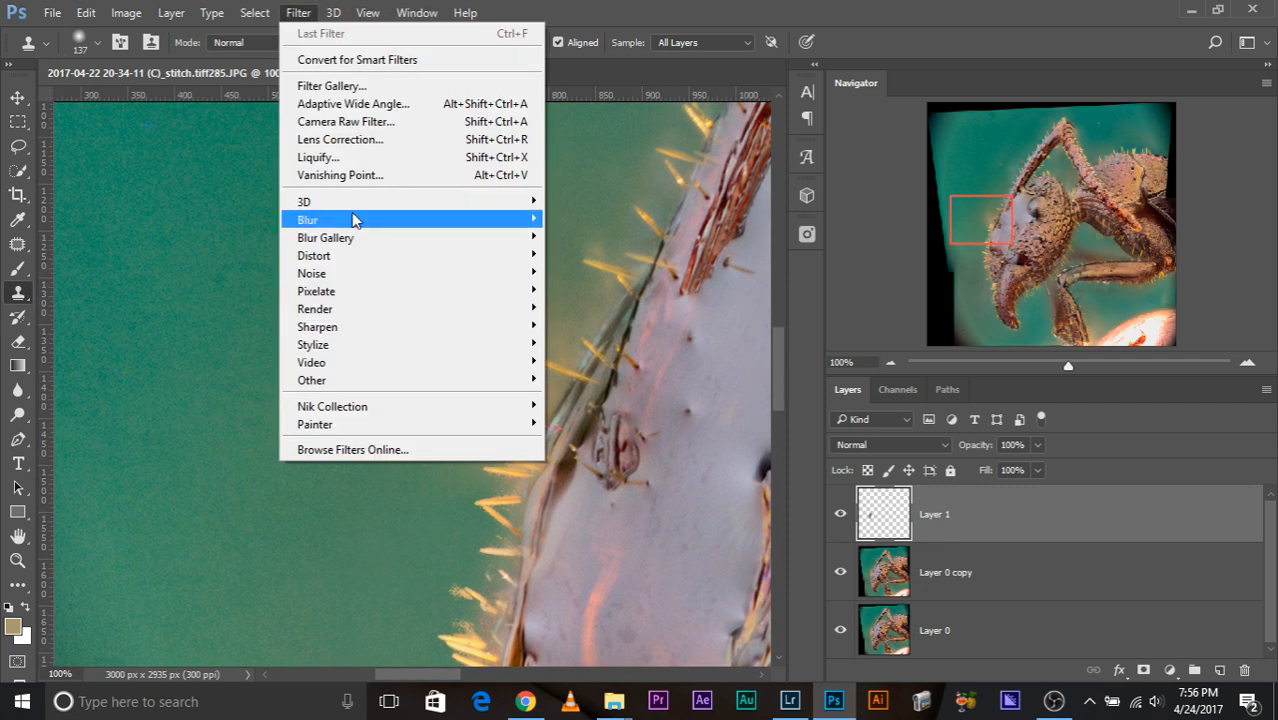
mouse_move(255, 12)
click(285, 192)
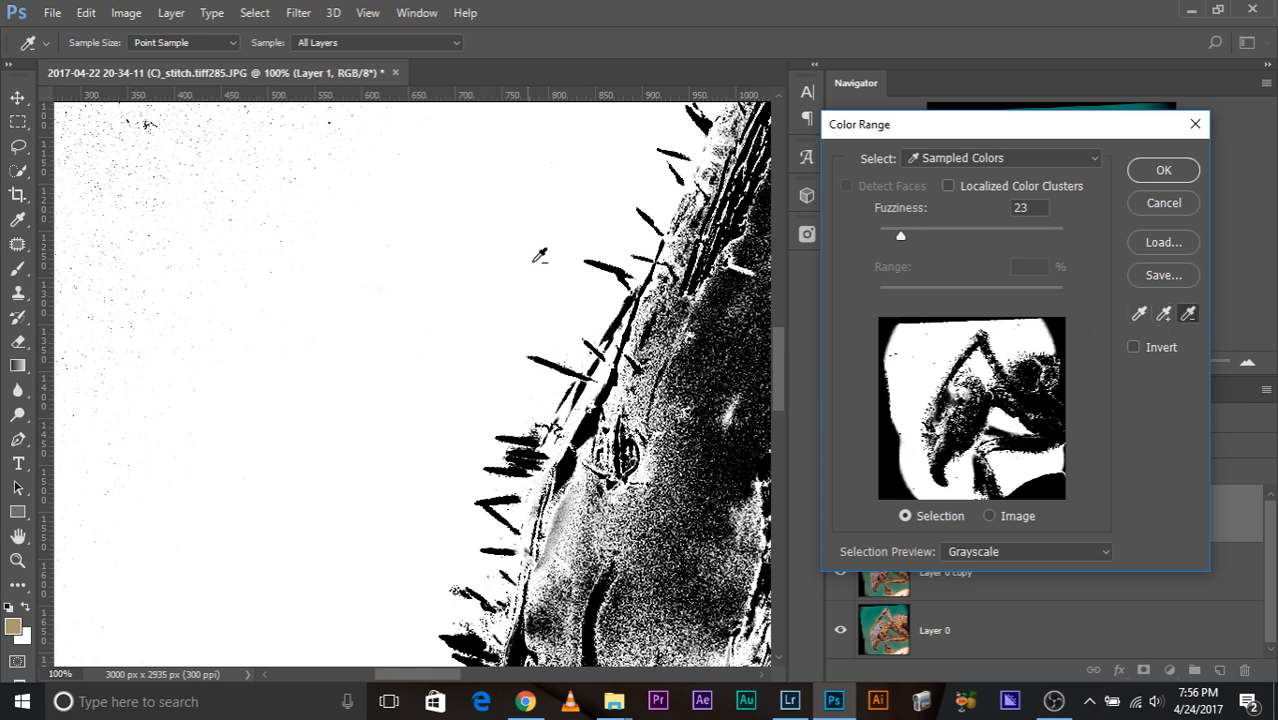
click(1182, 207)
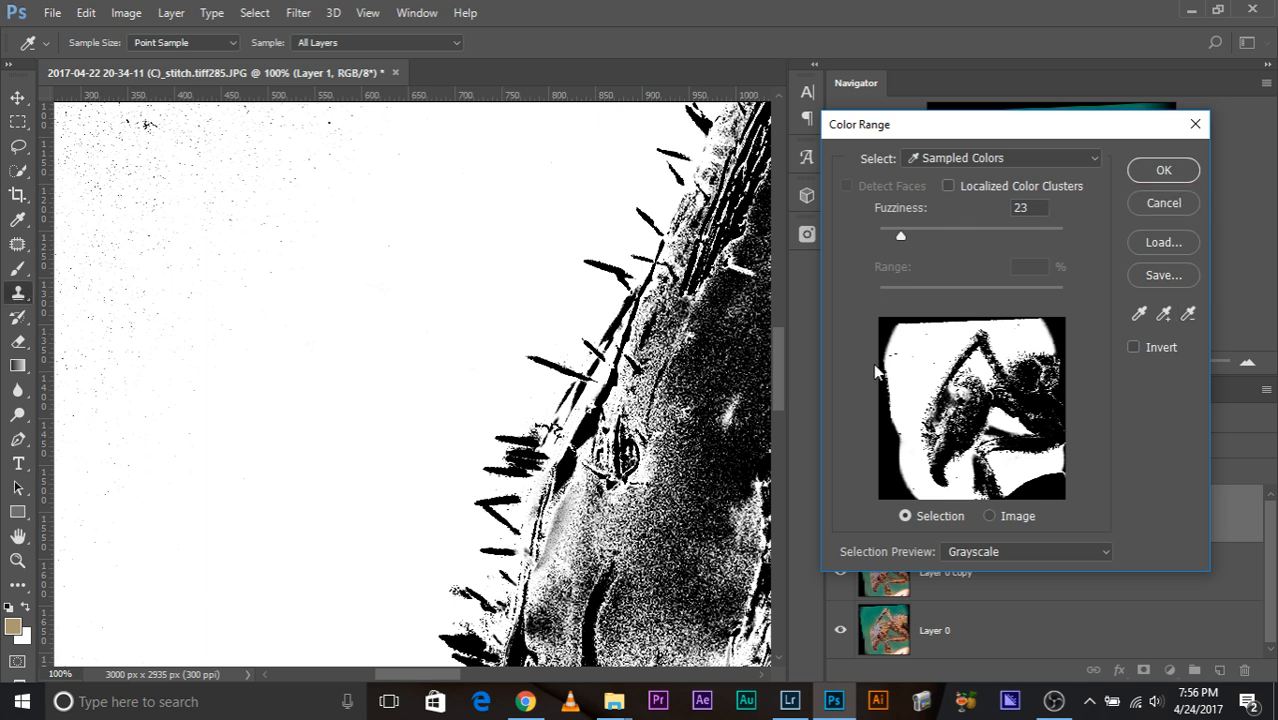
Examine the hairs and background halos along the ant's jaw, front leg and the gap behind the head
drag(410, 491, 458, 170)
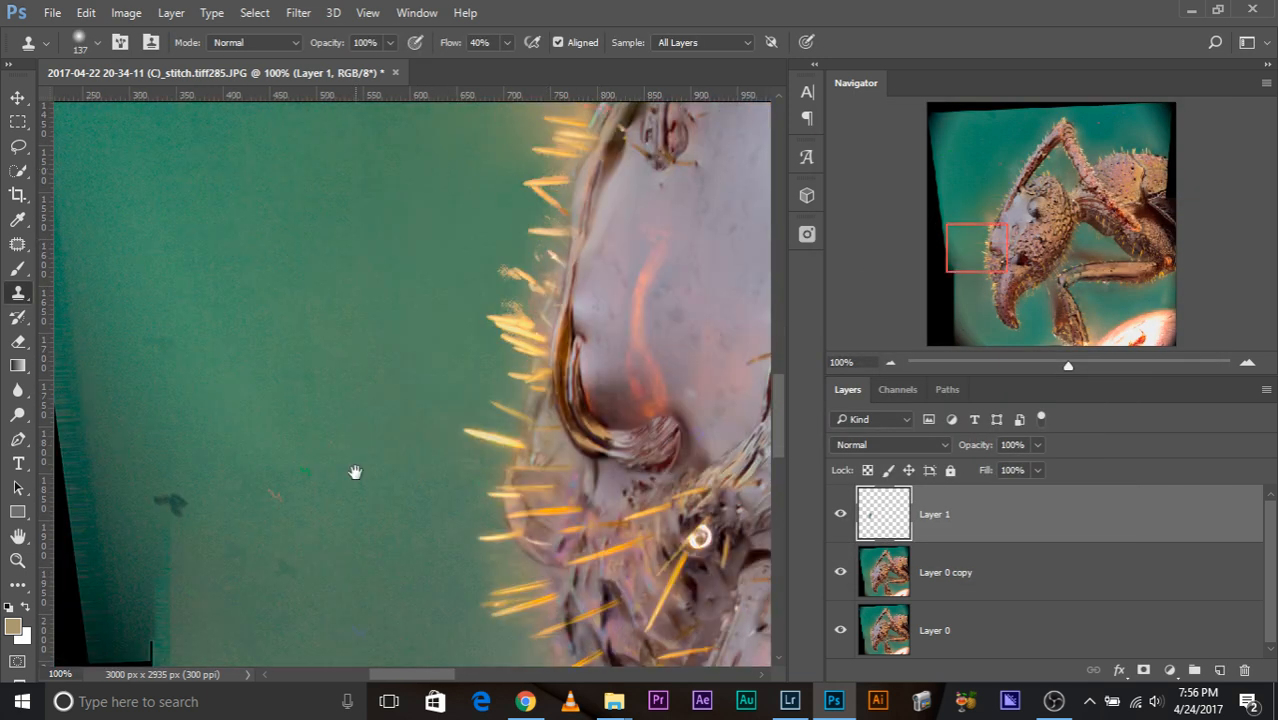
drag(491, 461, 472, 220)
drag(615, 575, 686, 711)
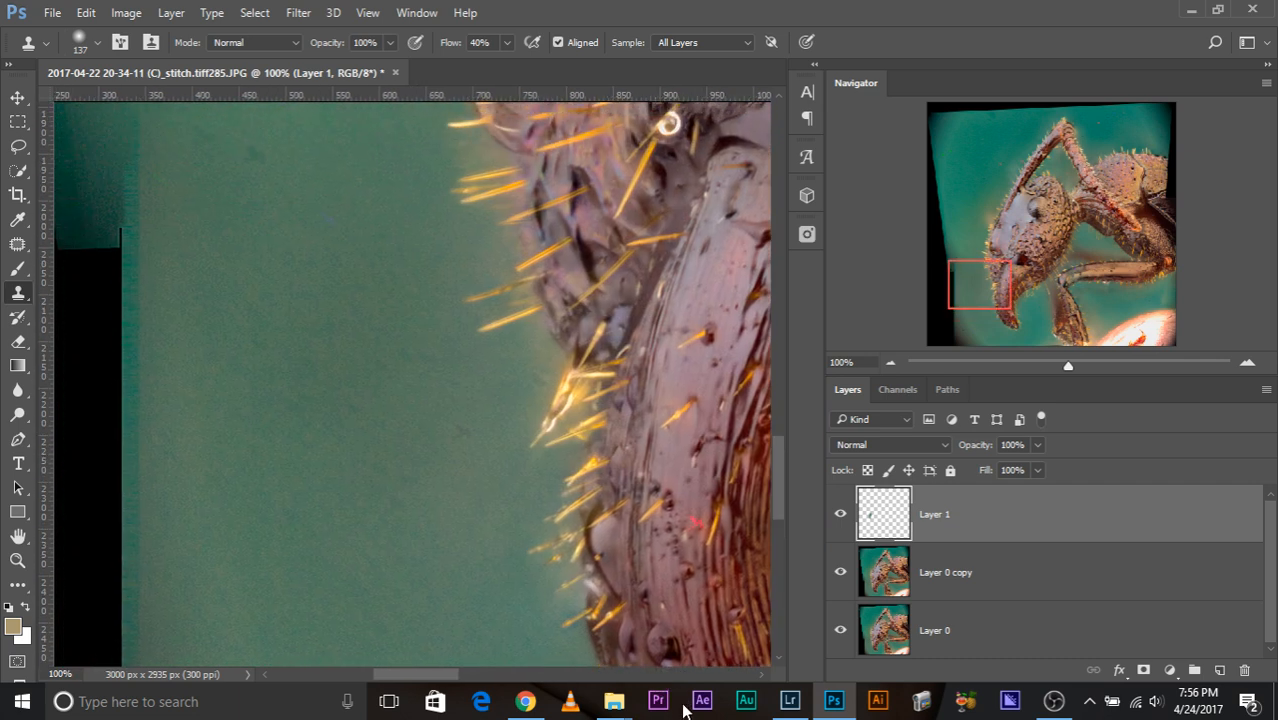
drag(551, 450, 559, 340)
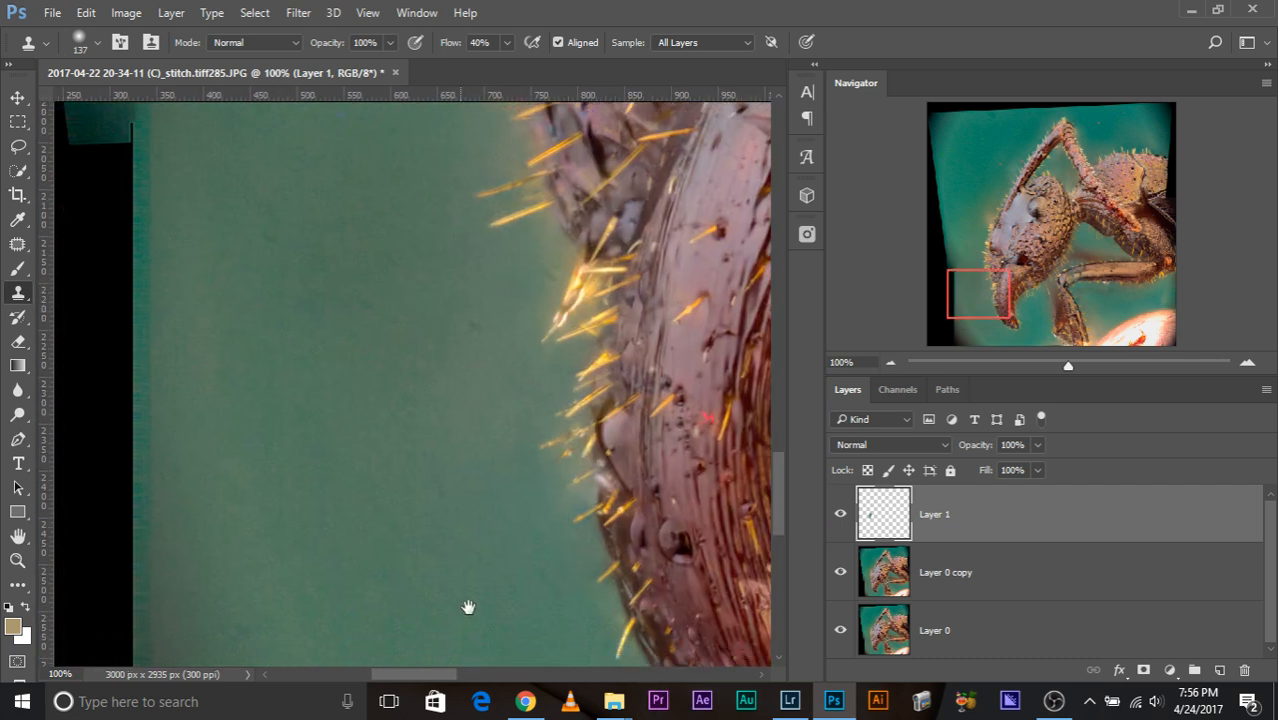
drag(609, 576, 280, 277)
drag(526, 530, 519, 610)
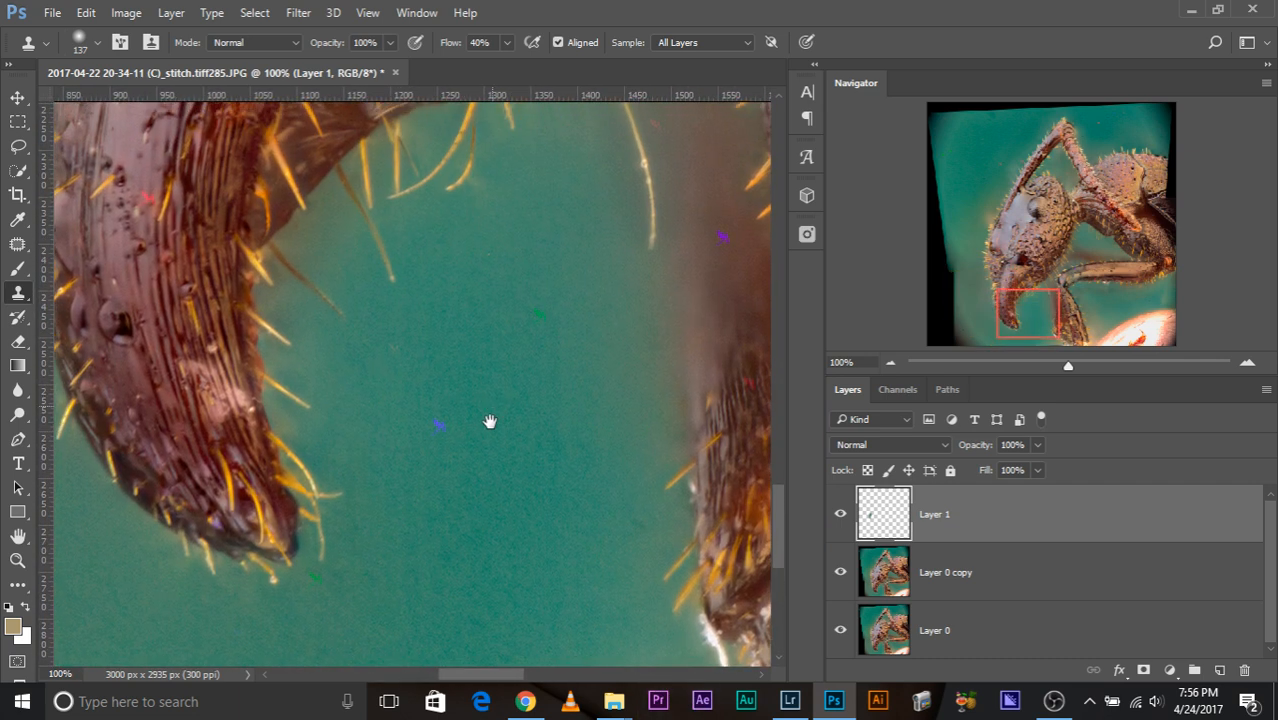
drag(559, 297, 538, 388)
drag(604, 246, 370, 405)
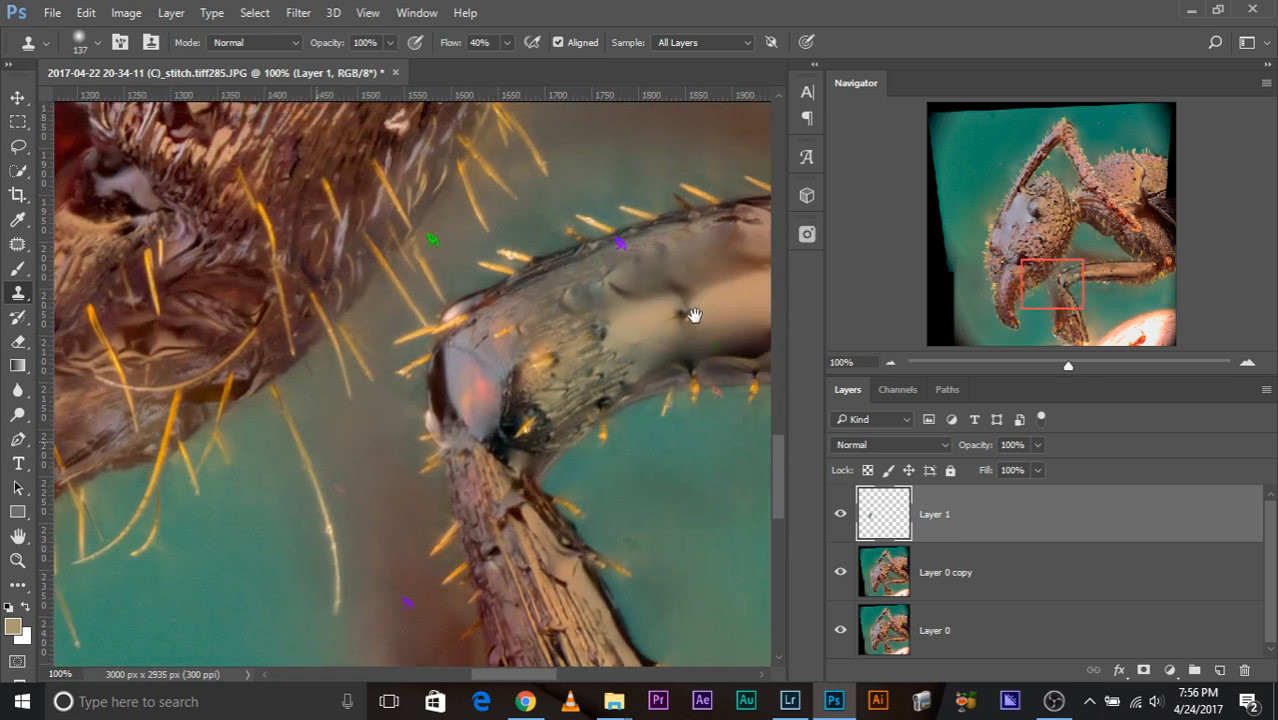
drag(695, 312, 545, 478)
drag(755, 358, 630, 394)
drag(567, 277, 640, 348)
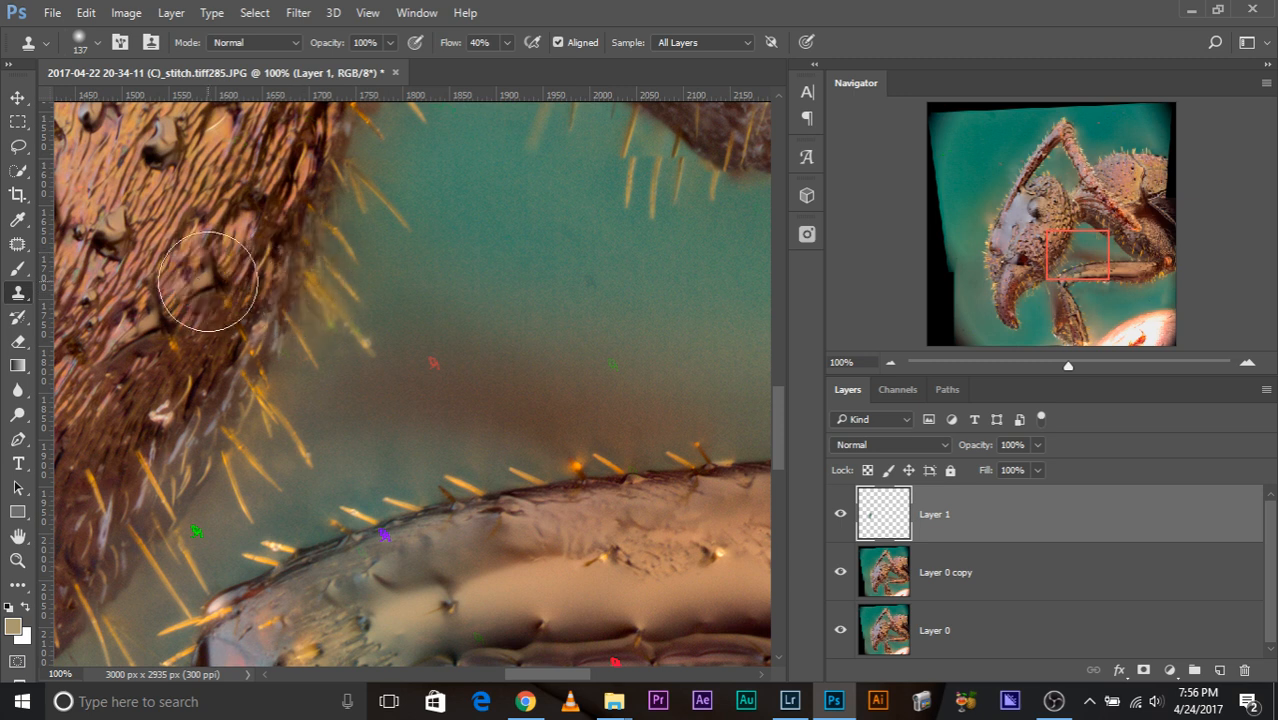
drag(333, 359, 379, 377)
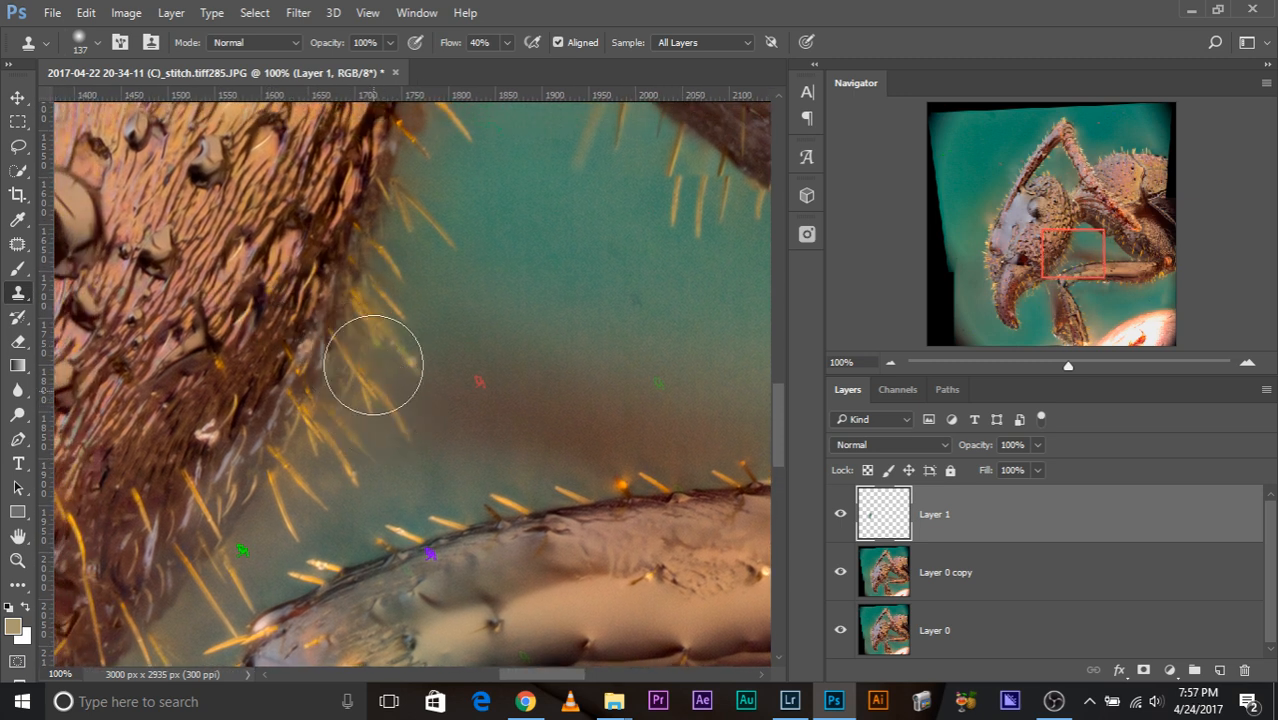
Delete the clone layer and open Color Range on the layer copy
click(960, 575)
drag(992, 516, 1244, 670)
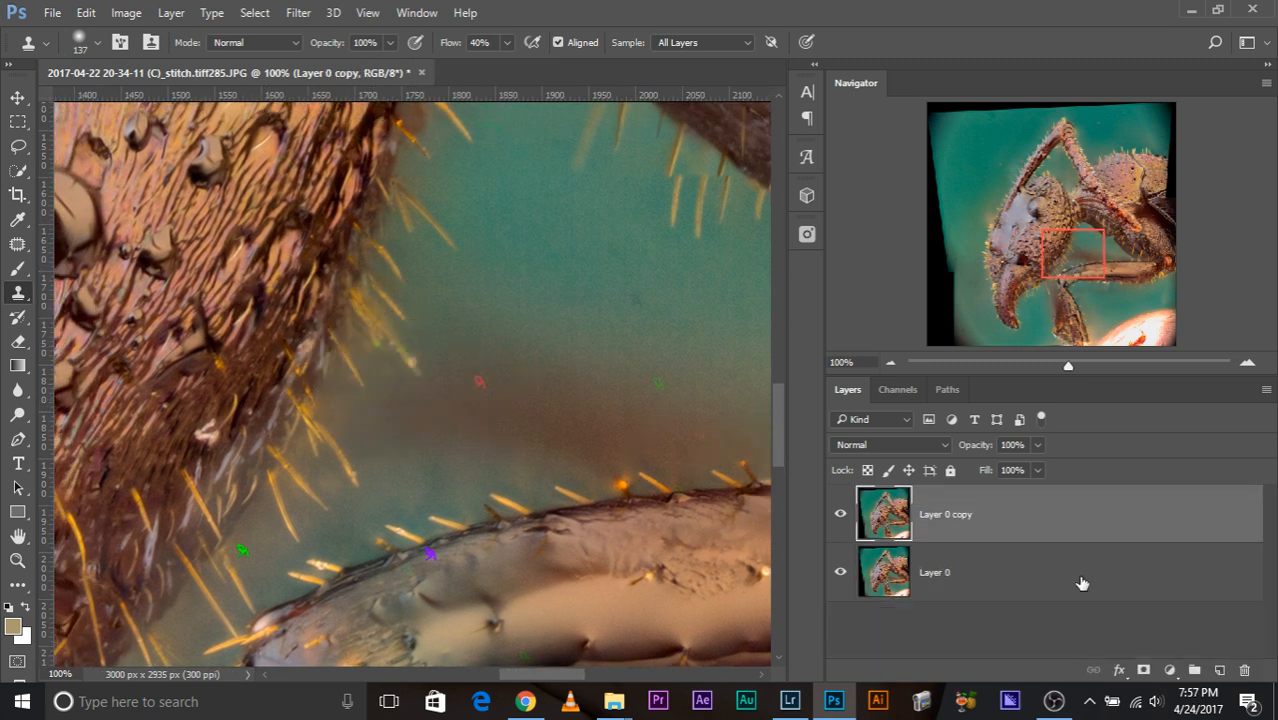
click(256, 13)
click(292, 194)
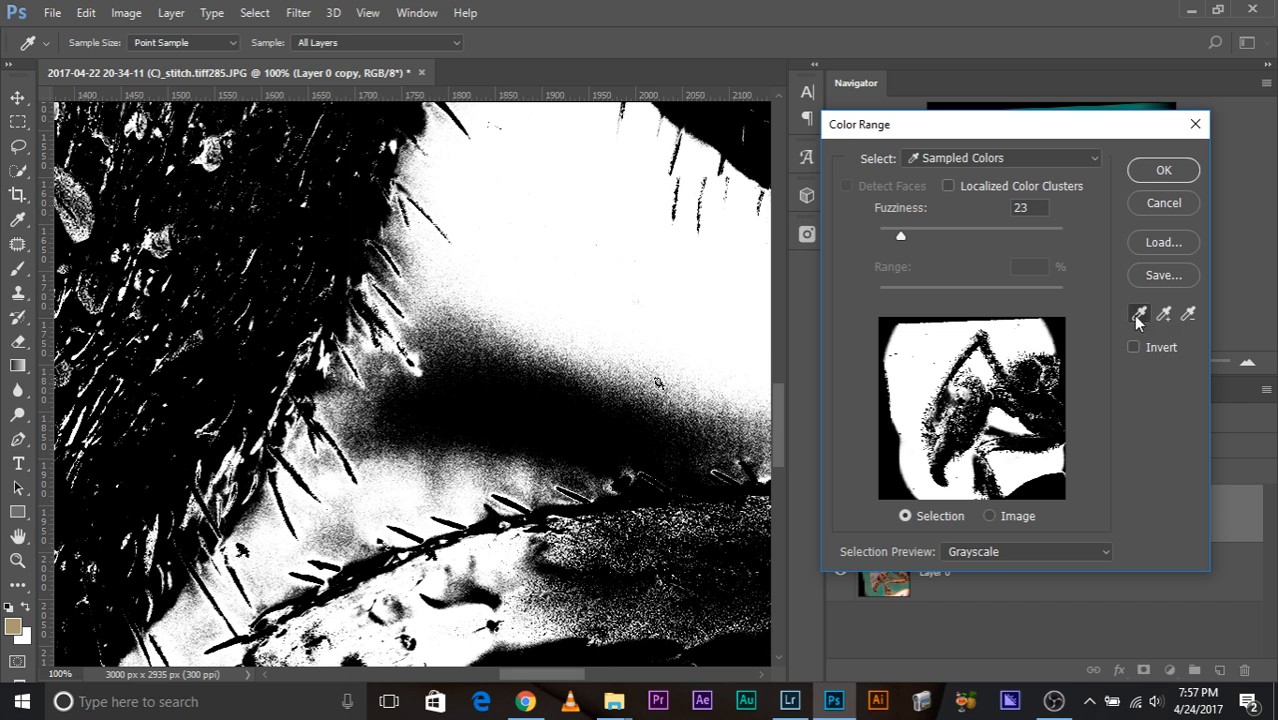
Sample the brown blur between head and leg, add the surrounding background tones, and set the selection preview to None
click(490, 396)
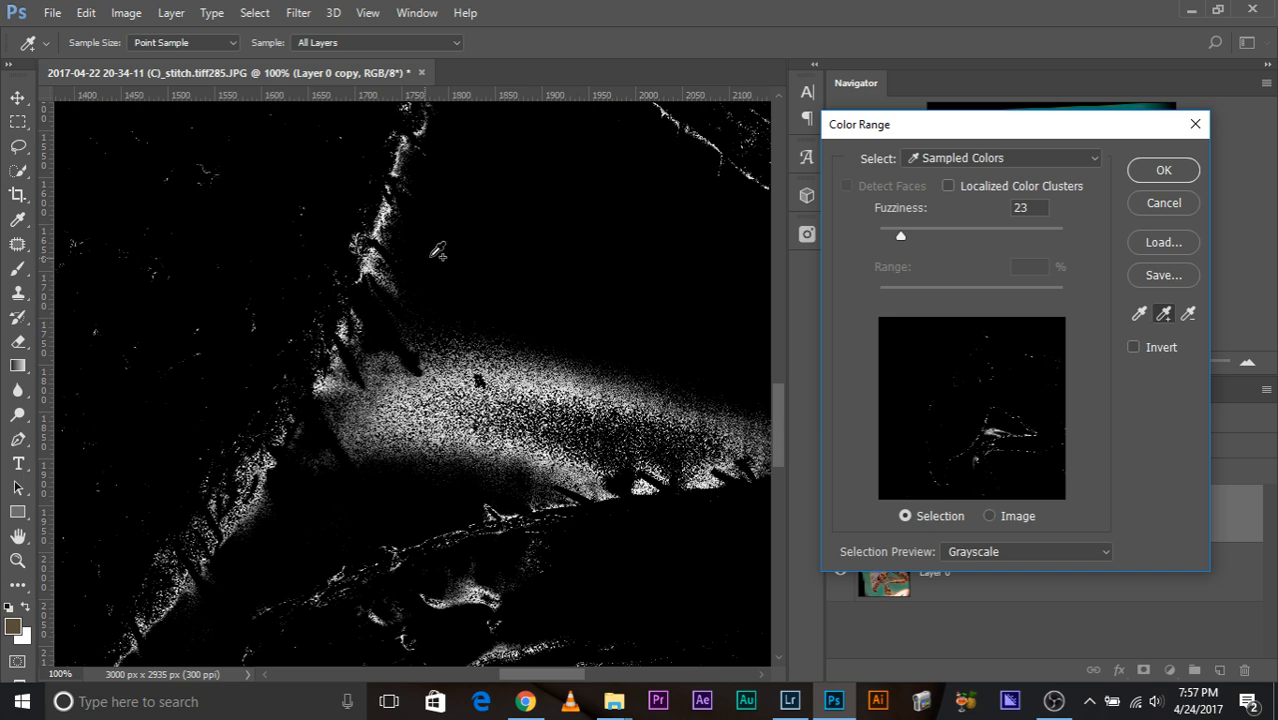
click(483, 243)
click(393, 397)
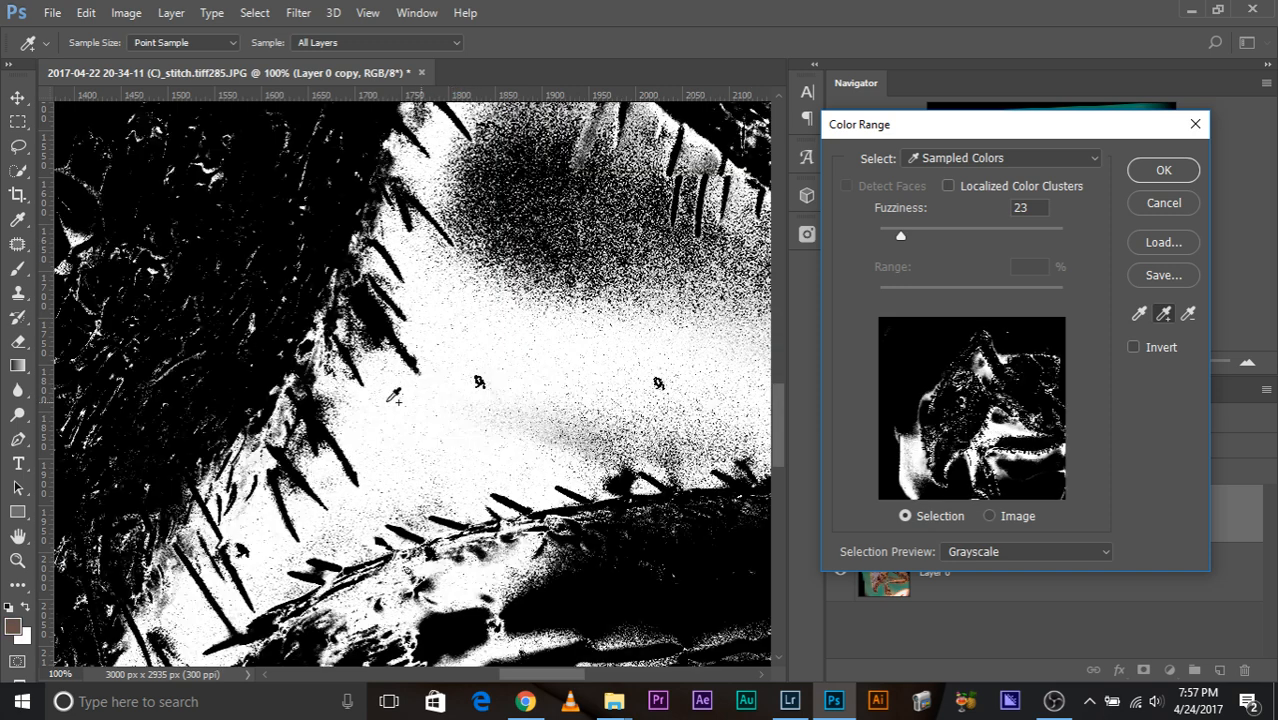
click(1013, 556)
click(1005, 567)
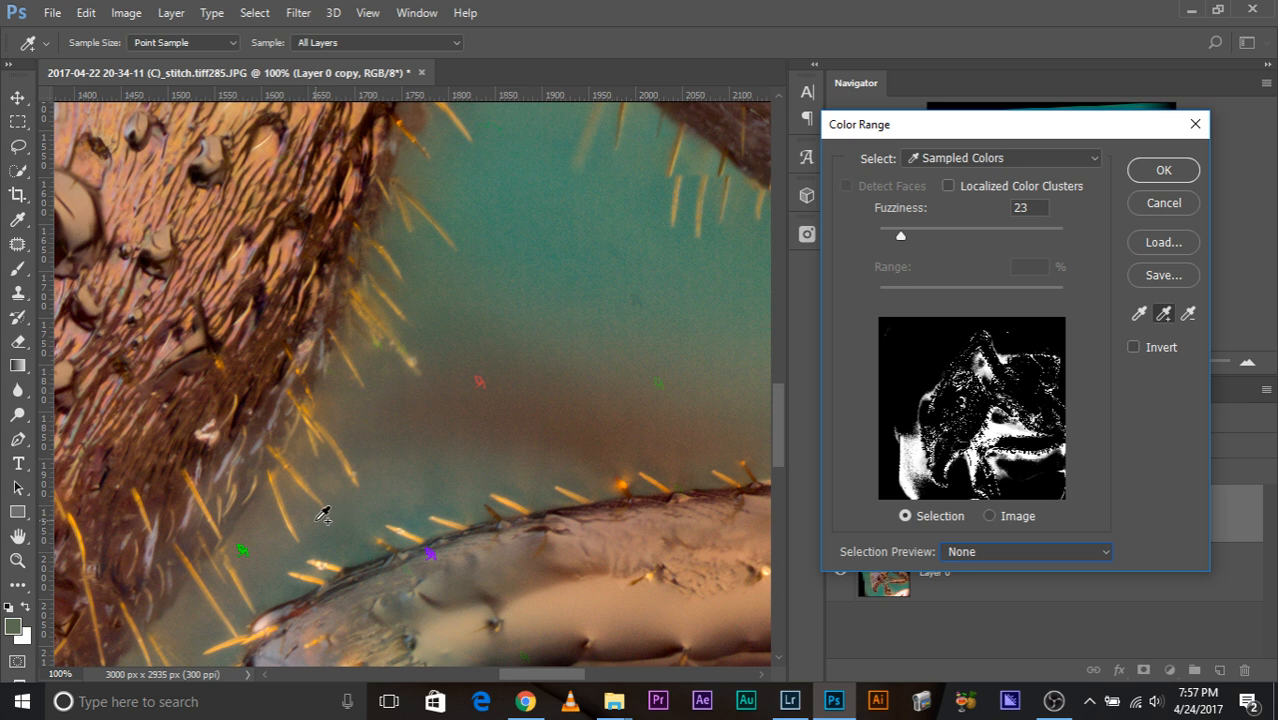
Set the selection preview to Grayscale and the fuzziness to 55, then create the selection
click(976, 556)
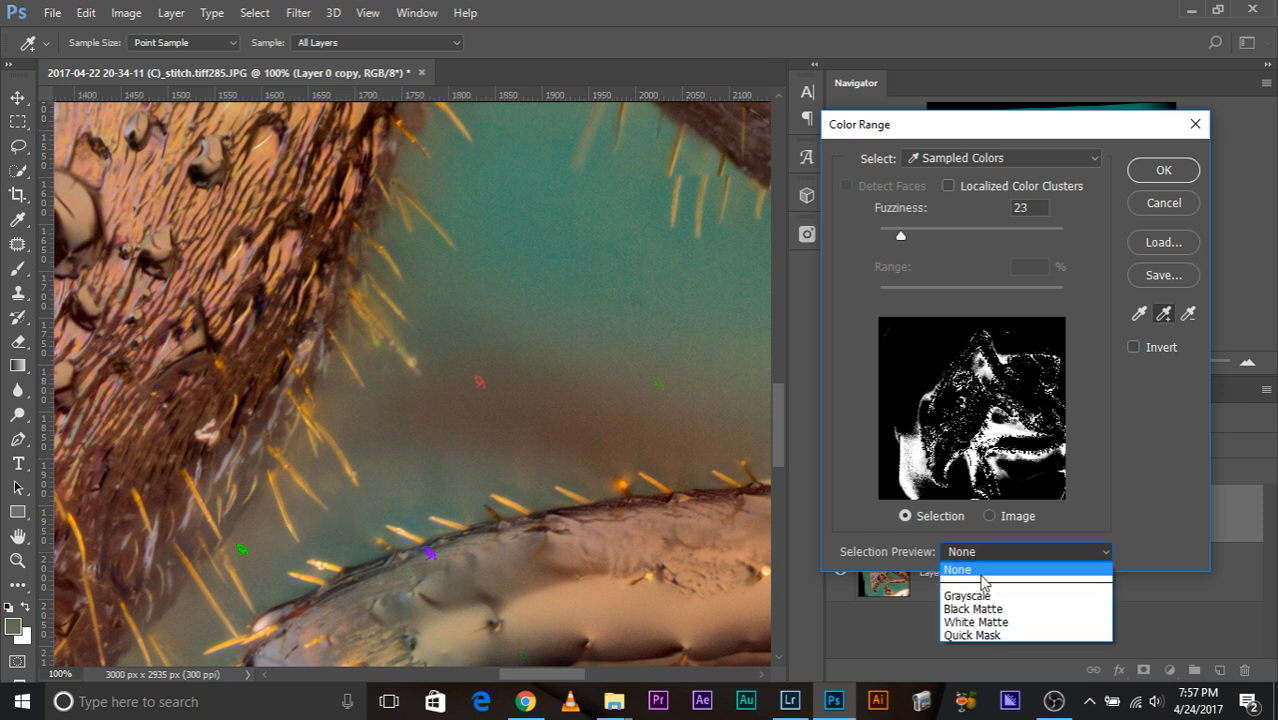
click(980, 588)
drag(903, 235, 929, 235)
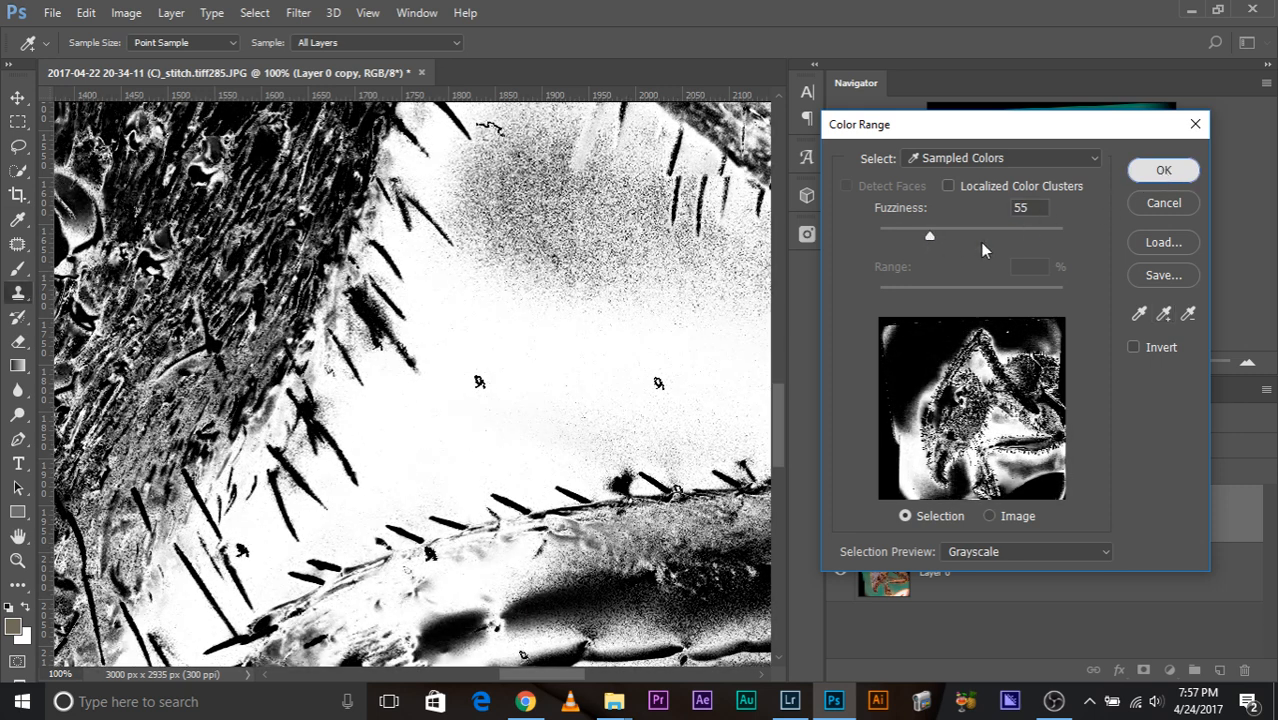
key(Return)
Add a new layer and clone nearby clean background beside the head's hairs with a soft 109 px Clone Stamp
drag(518, 372, 583, 372)
click(1220, 671)
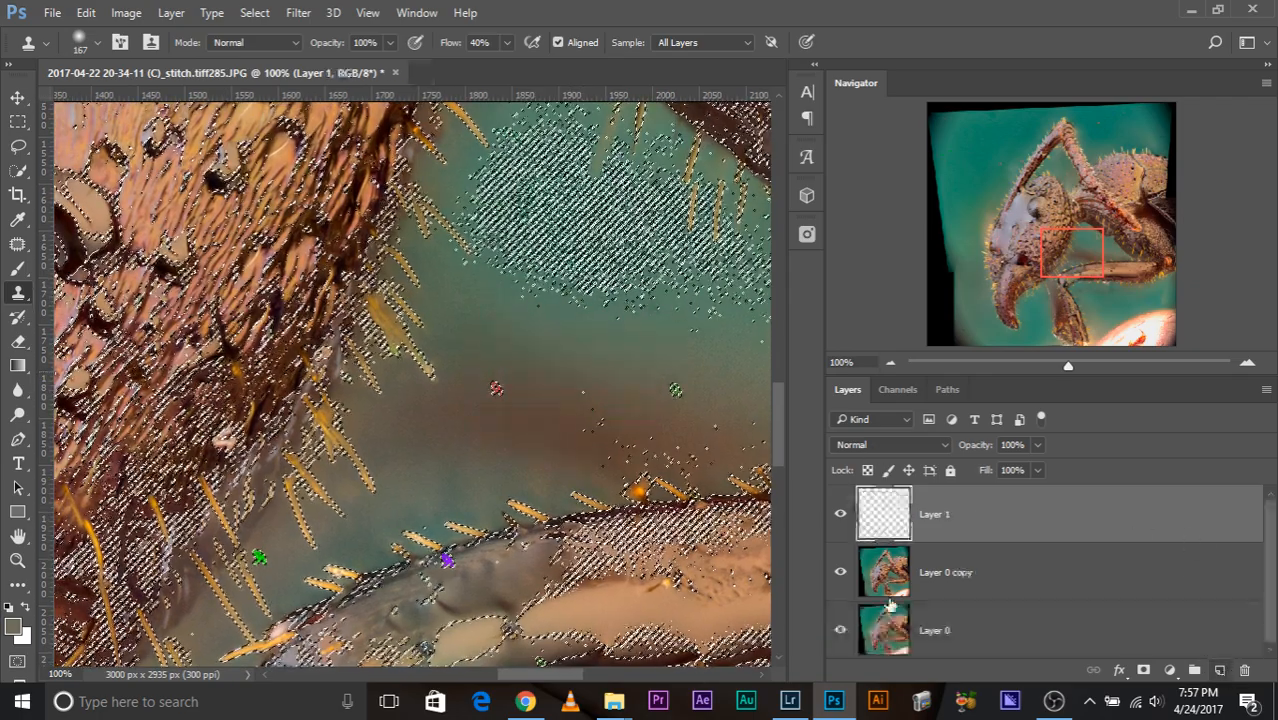
drag(543, 337, 489, 317)
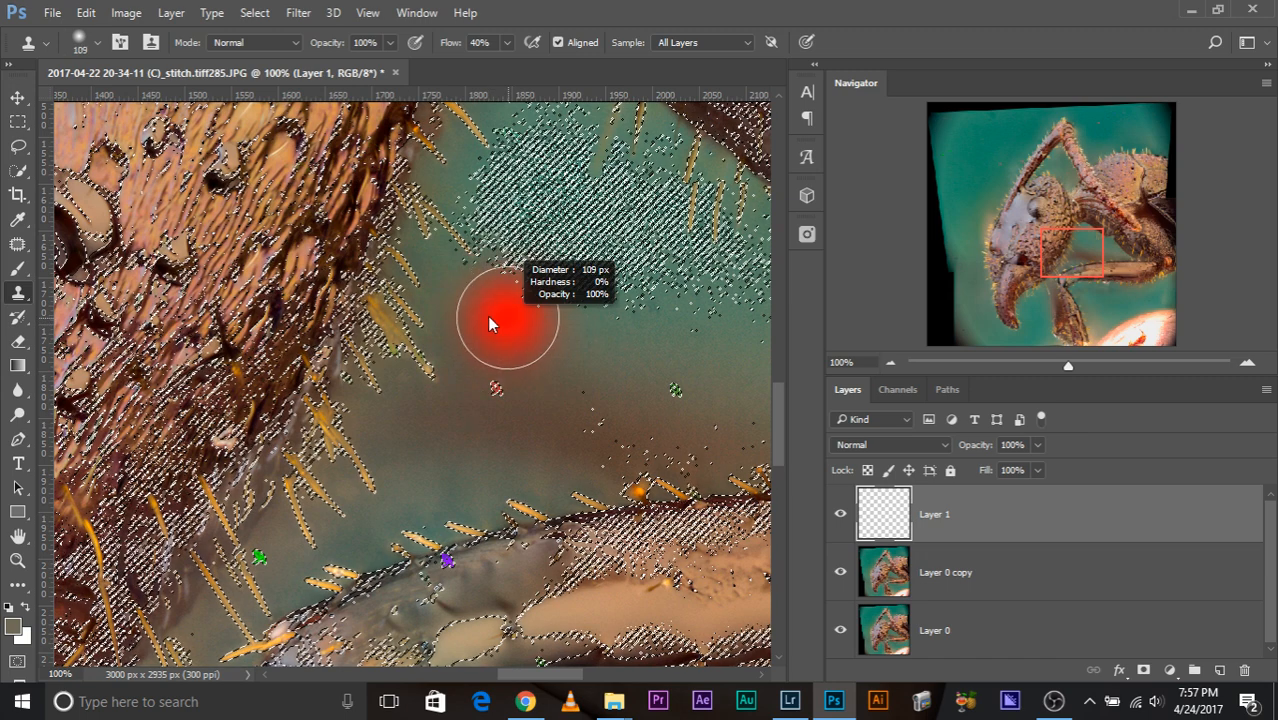
alt+click(508, 315)
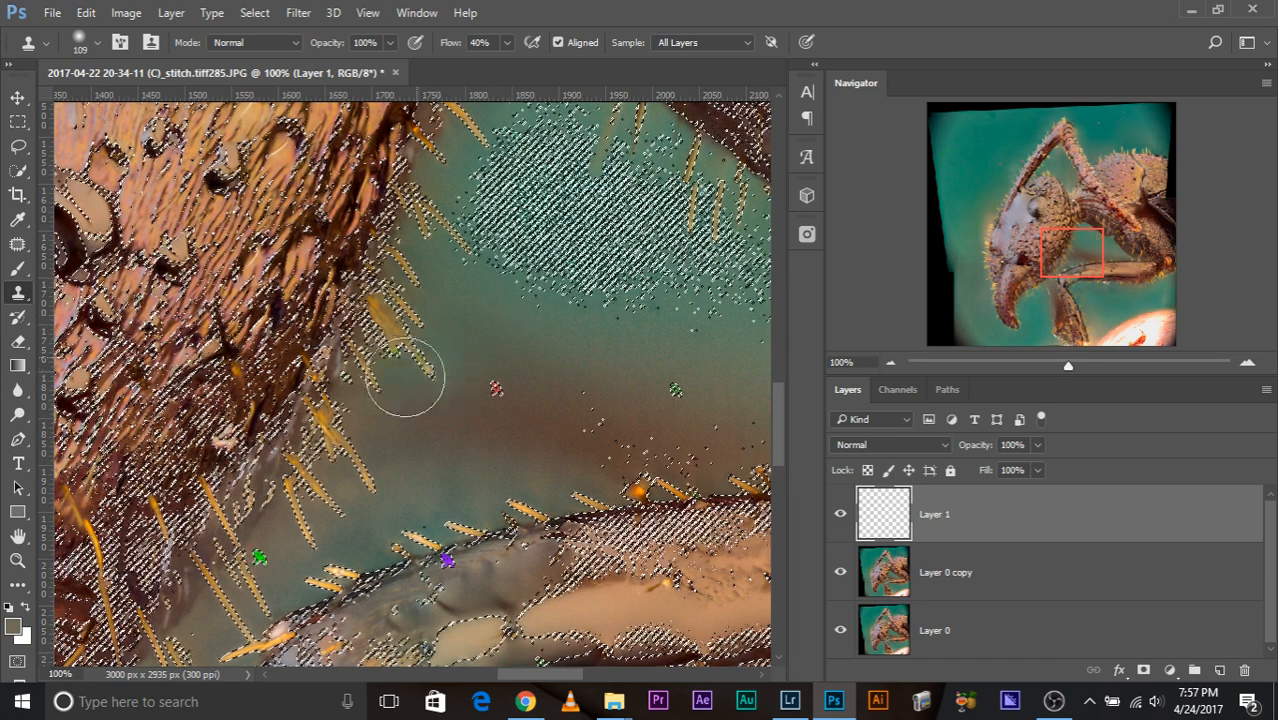
alt+click(427, 474)
drag(385, 431, 414, 397)
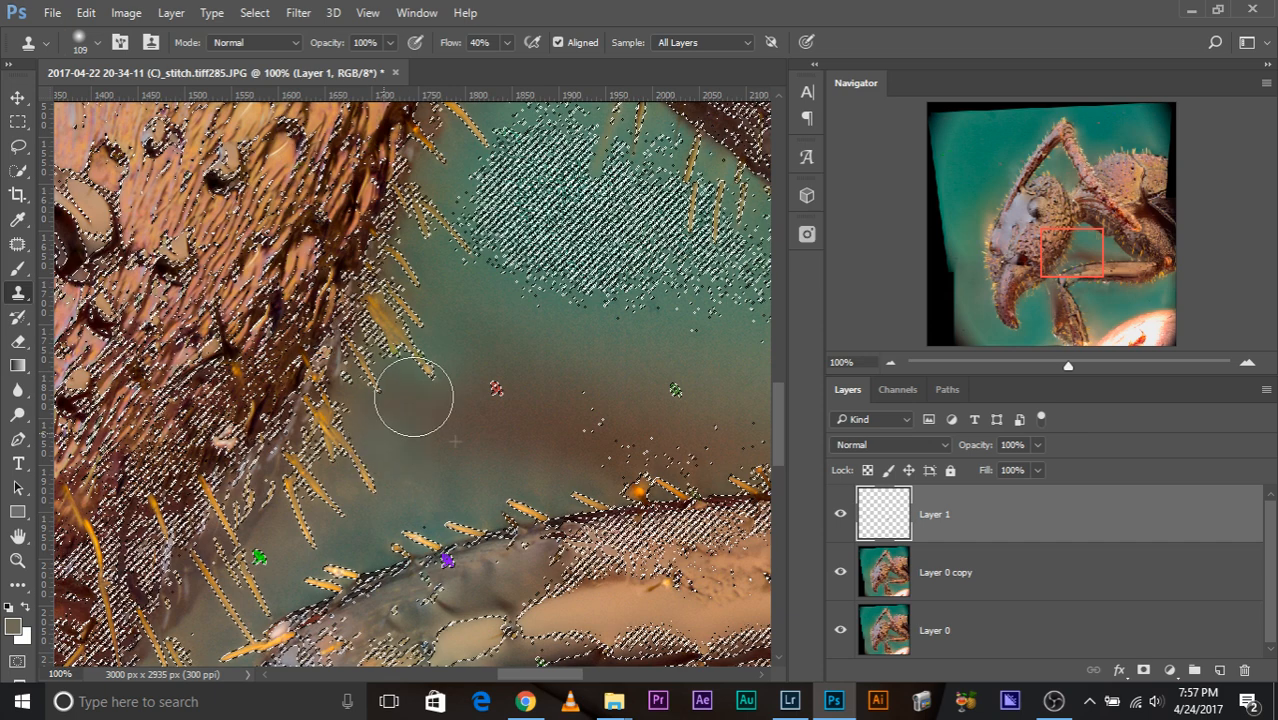
Clone sampled teal background over the brown blur between the head and the leg with a 125 px brush
drag(588, 343, 457, 363)
drag(593, 371, 603, 373)
alt+click(637, 365)
drag(507, 411, 417, 411)
alt+click(499, 386)
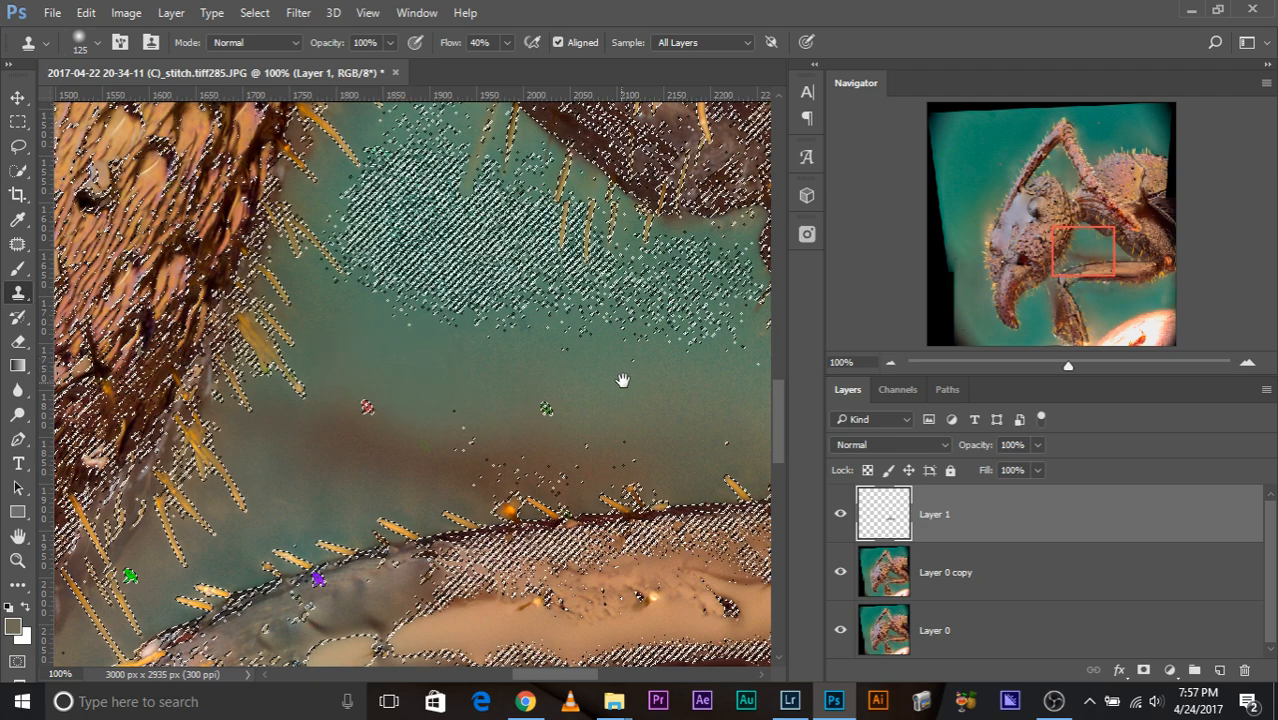
drag(622, 380, 514, 344)
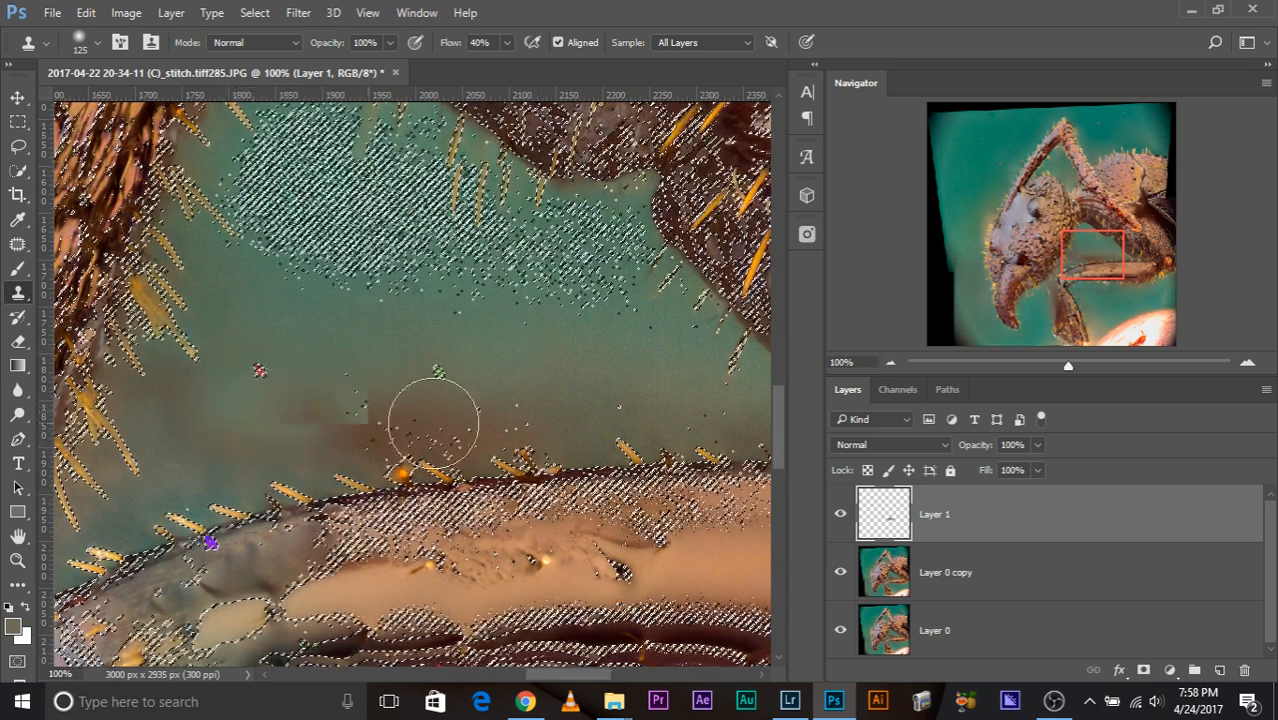
Clone background over the blur near the head's hairs with Aligned sampling off, and turn Aligned back on
click(558, 42)
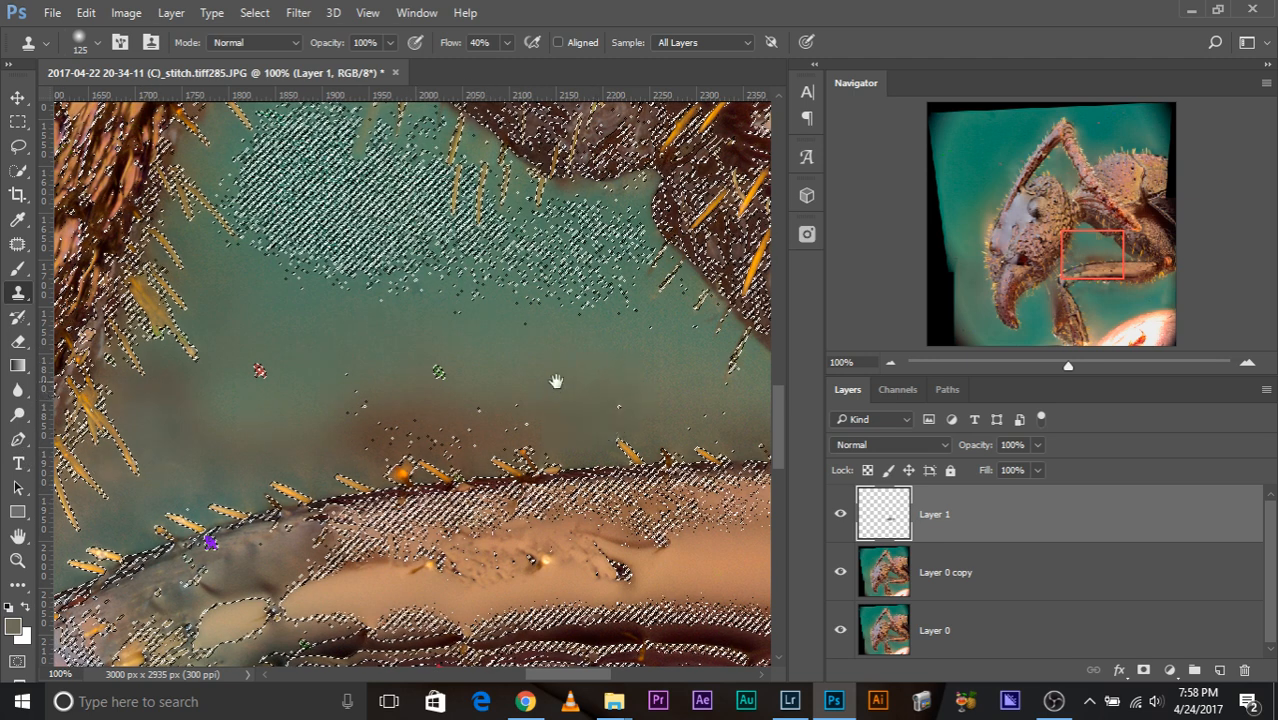
drag(556, 381, 689, 371)
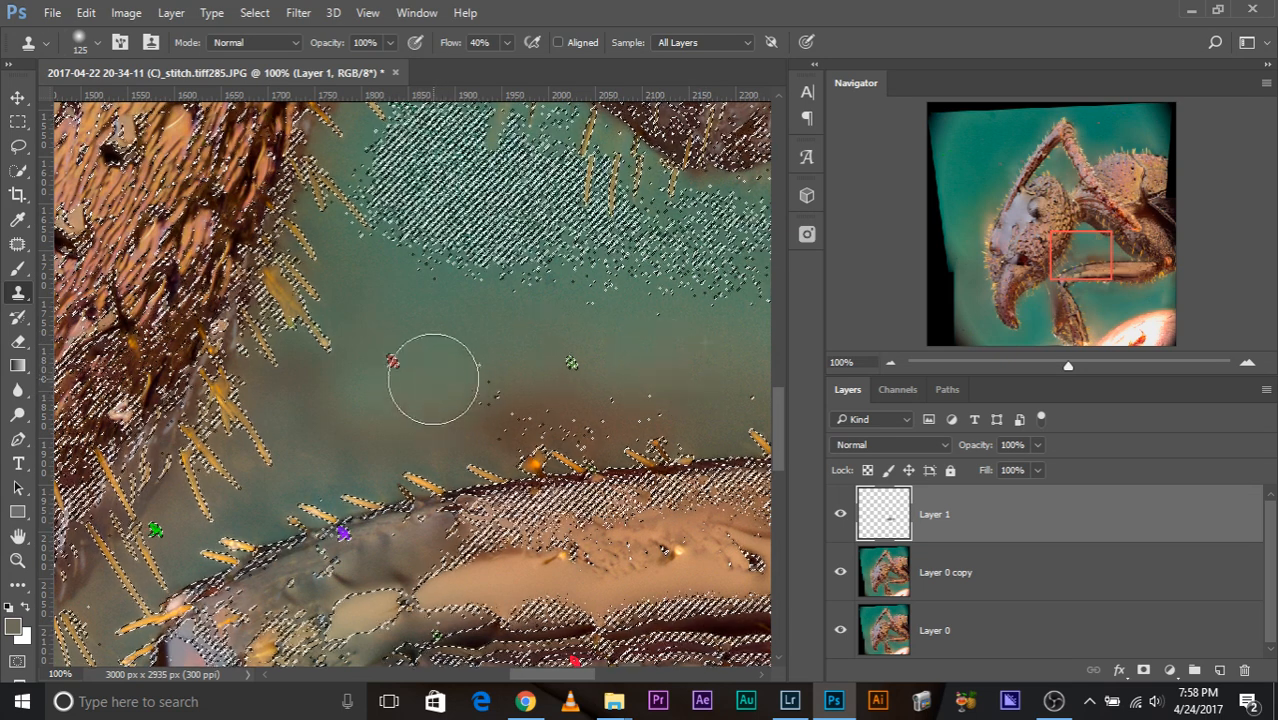
drag(433, 379, 426, 393)
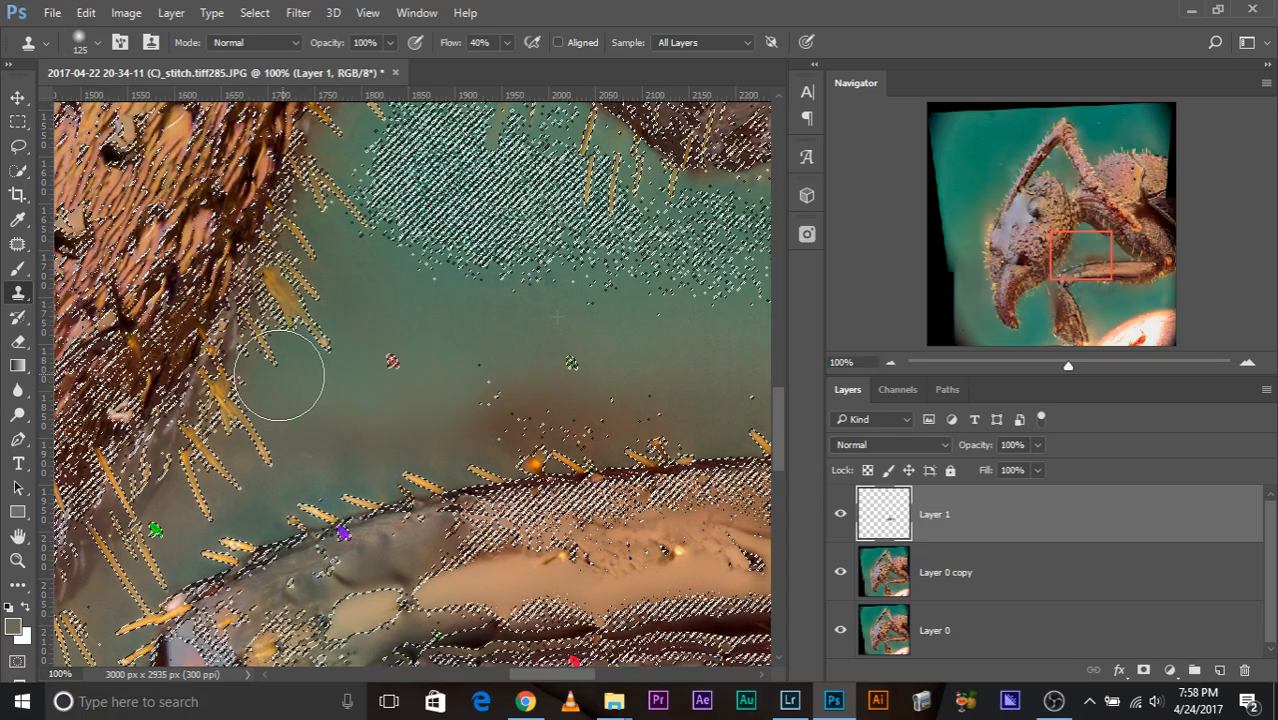
click(557, 44)
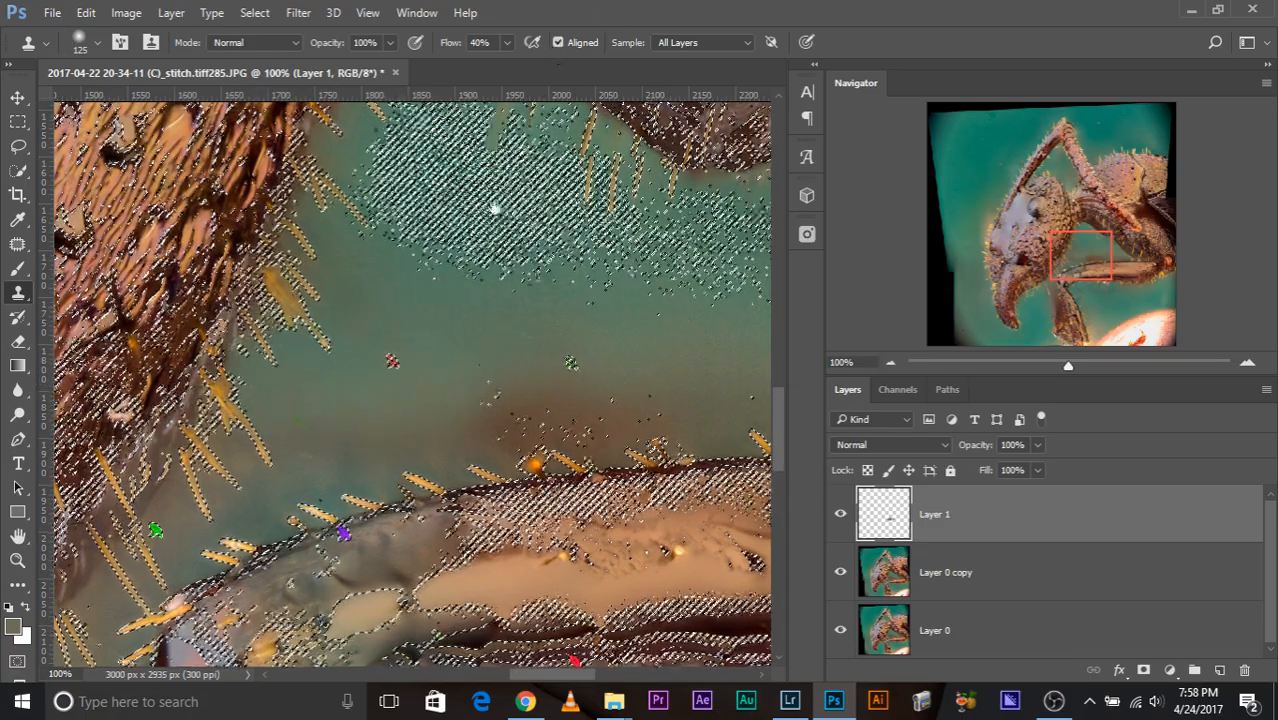
Temporarily hide the selection outline and toggle the clone layer's visibility to compare the gap before and after, and restore the selection
drag(445, 345, 408, 328)
key(ctrl+d)
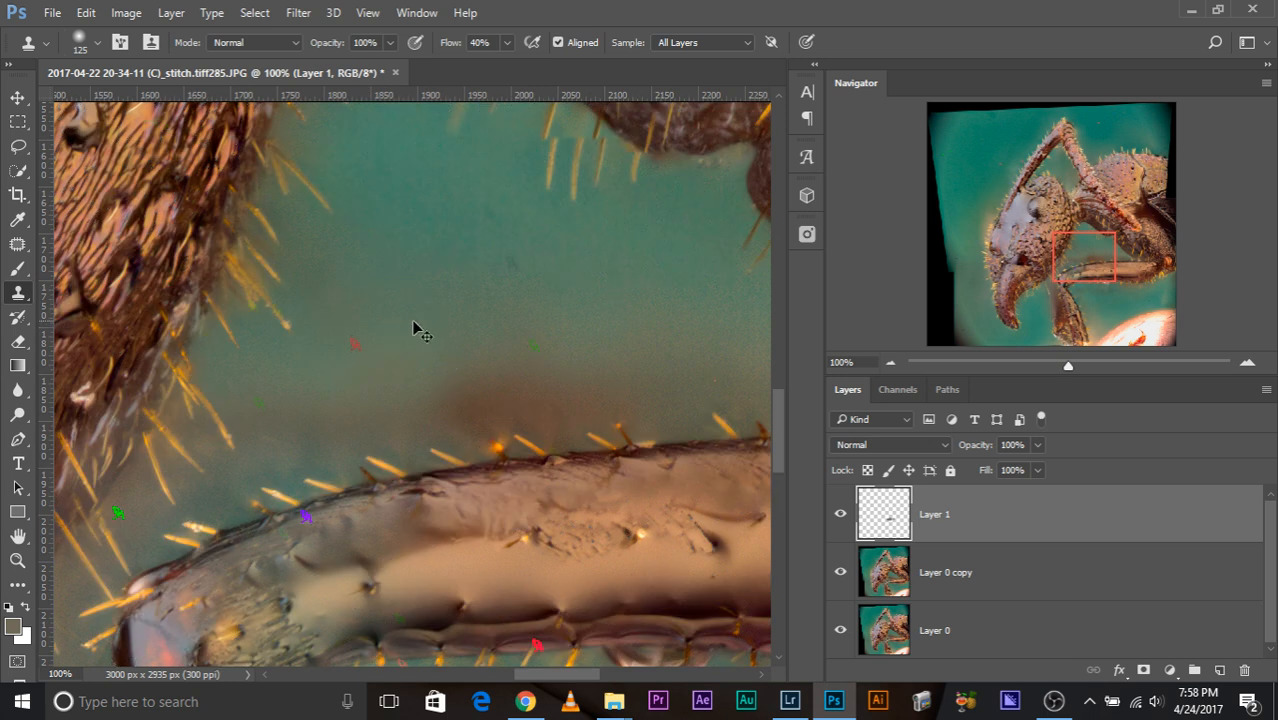
click(840, 514)
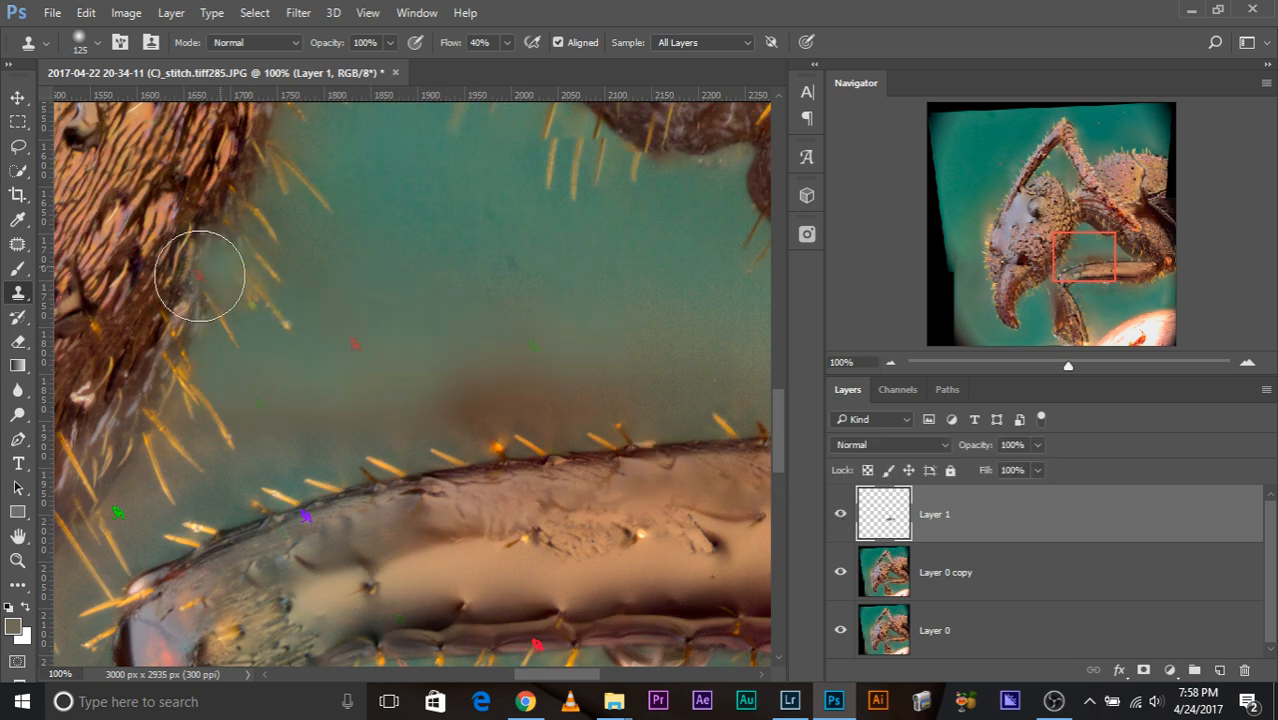
drag(436, 293, 426, 335)
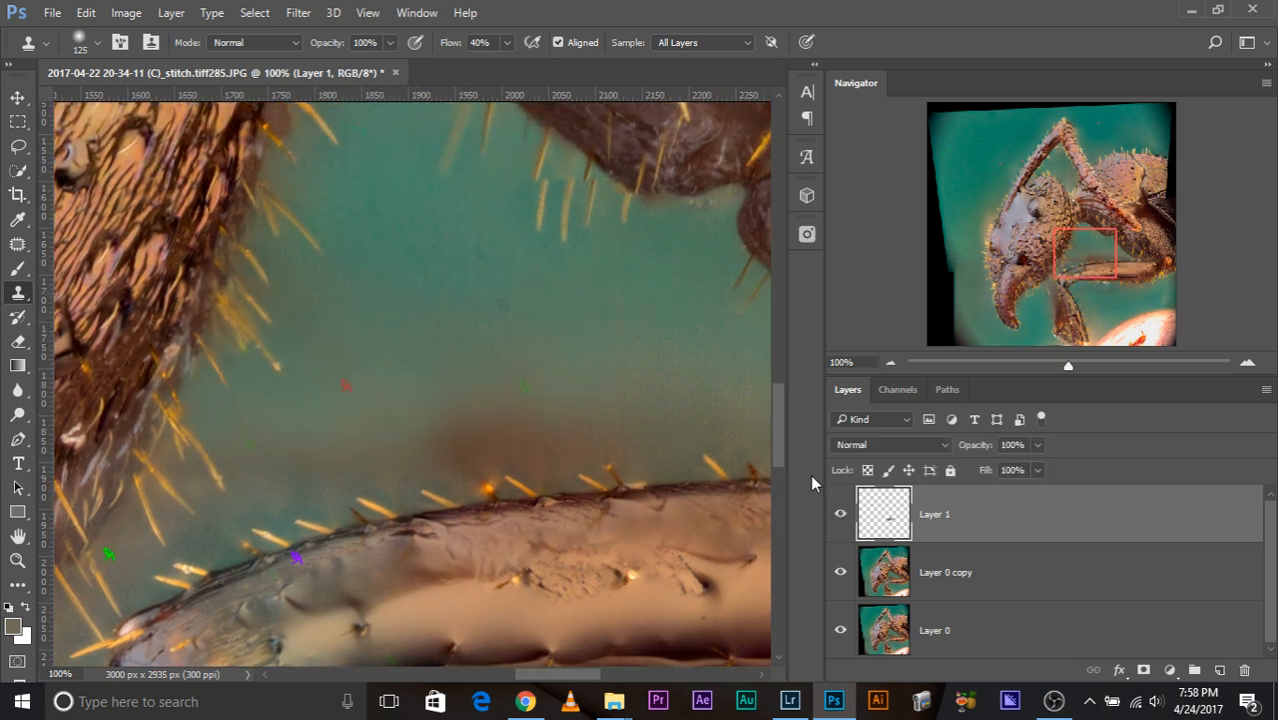
click(840, 514)
ctrl+click(887, 530)
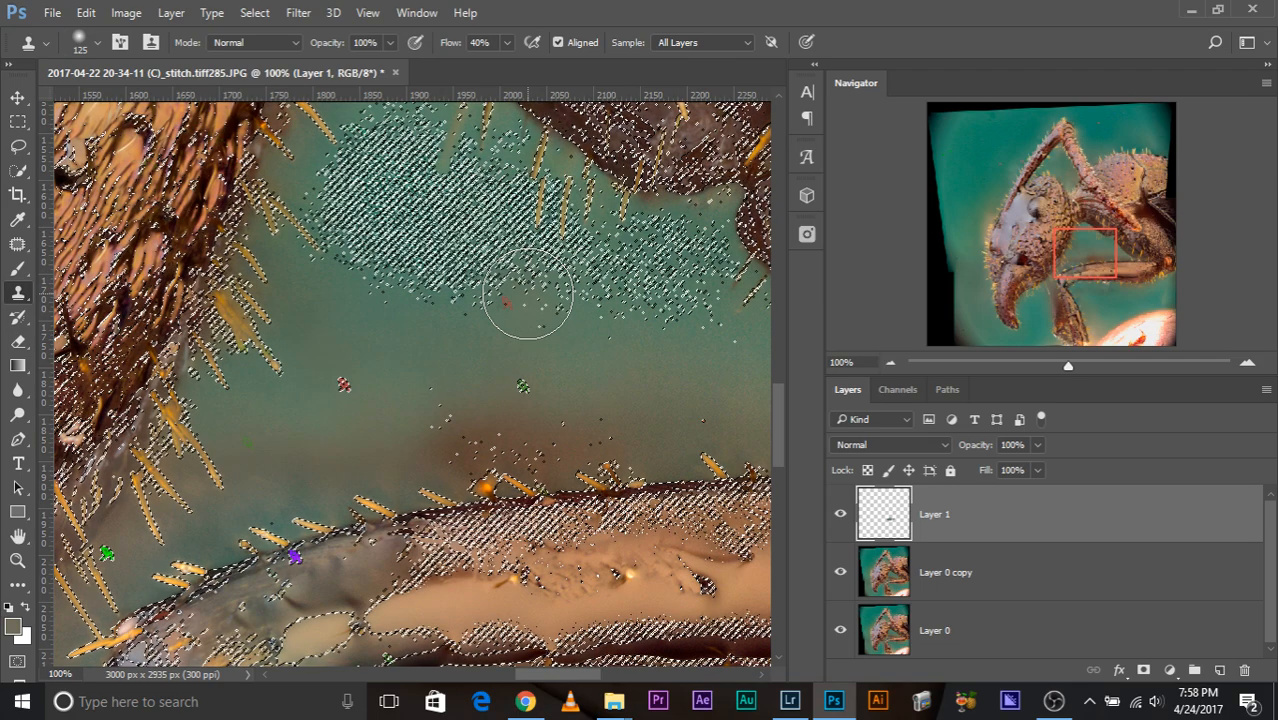
click(248, 14)
click(326, 395)
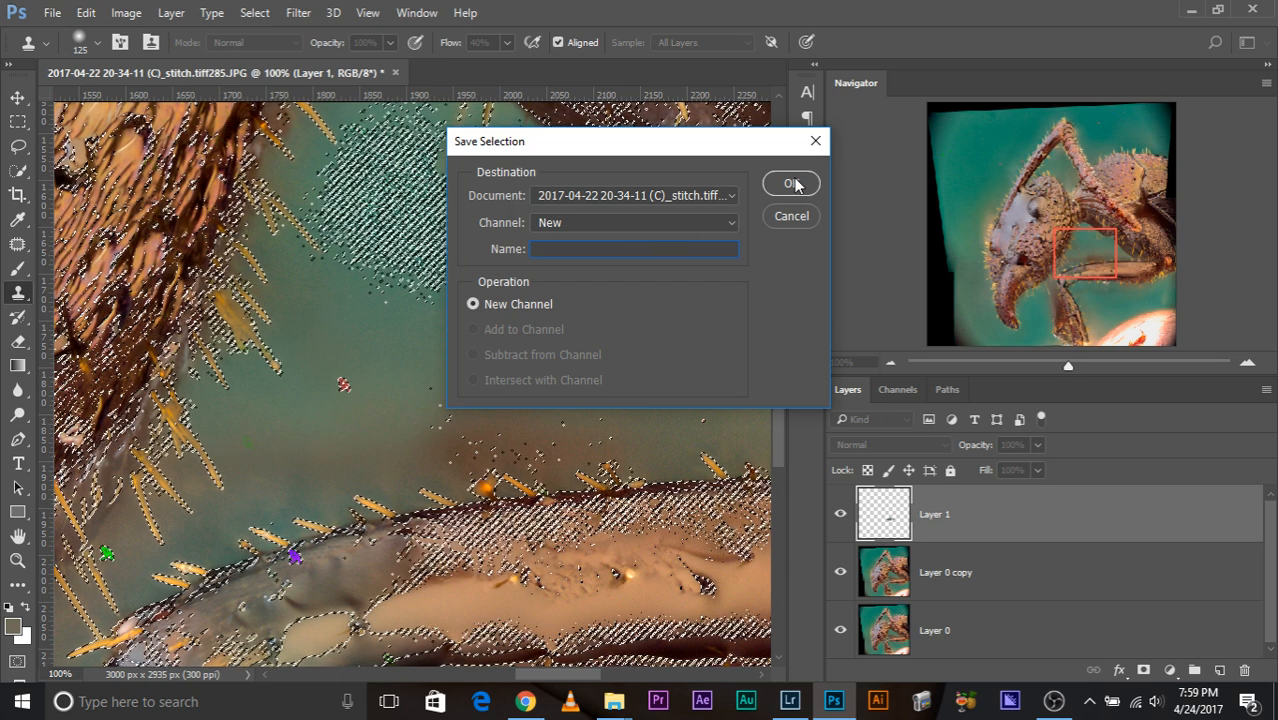
click(797, 215)
Clear the selection to review the whole ant image, and switch to OBS
key(ctrl+d)
key(ctrl+minus)
key(ctrl+minus)
key(ctrl+minus)
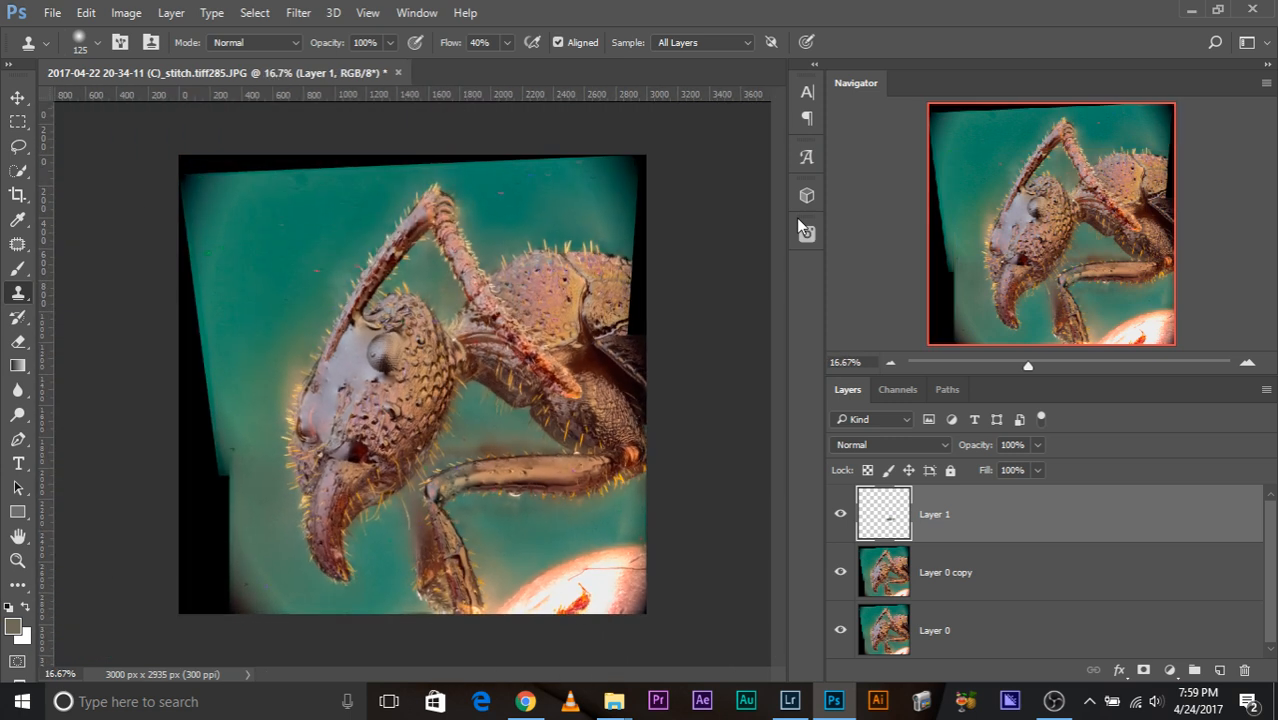
click(1054, 701)
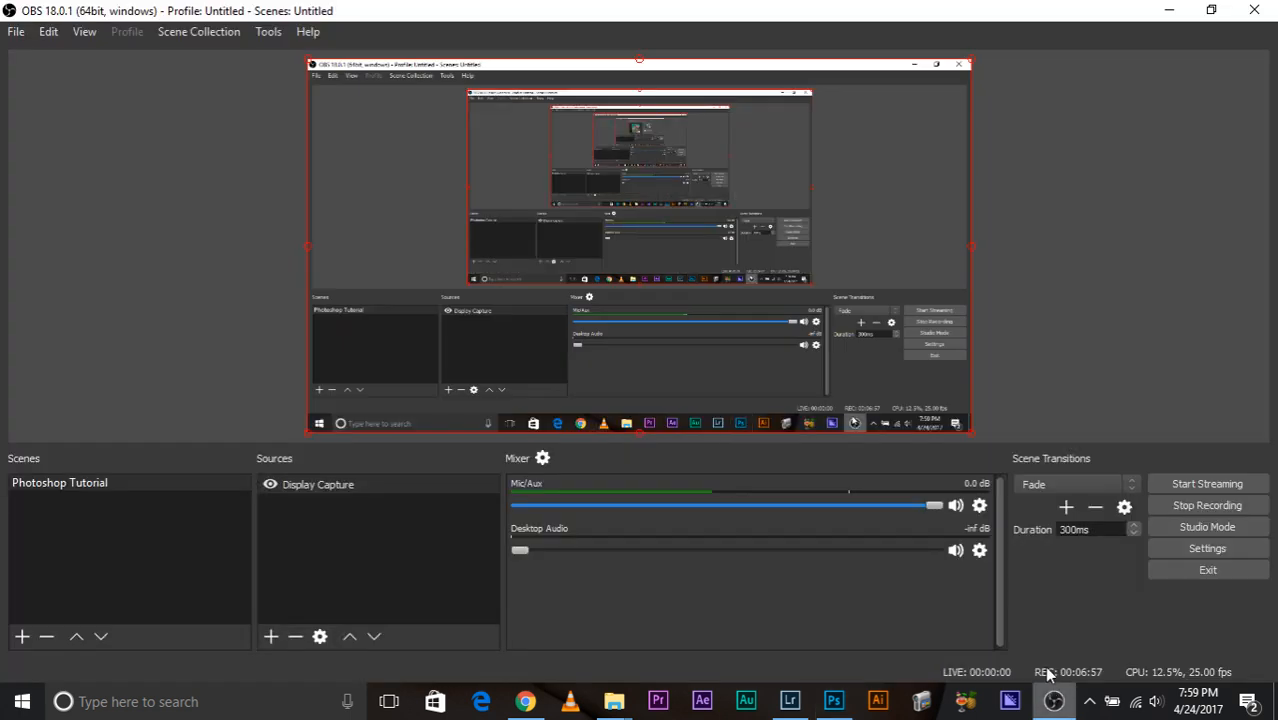